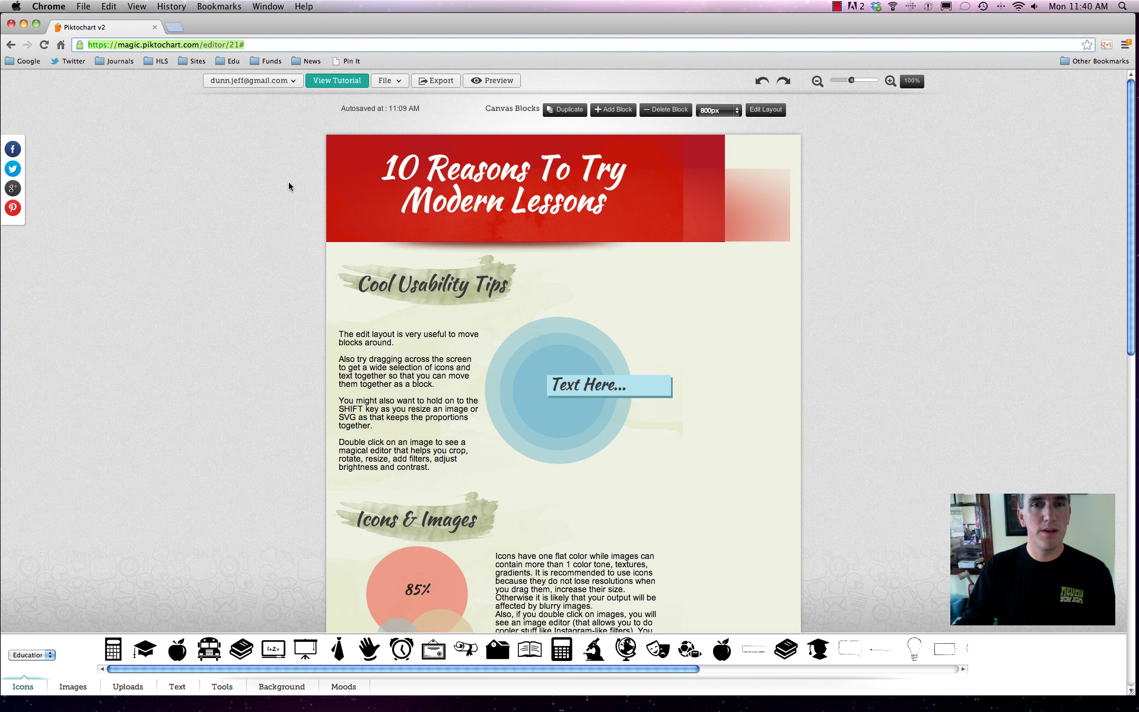
Replace the header title text with '10 Reasons To Try Out Modern Lessons'.
click(140, 45)
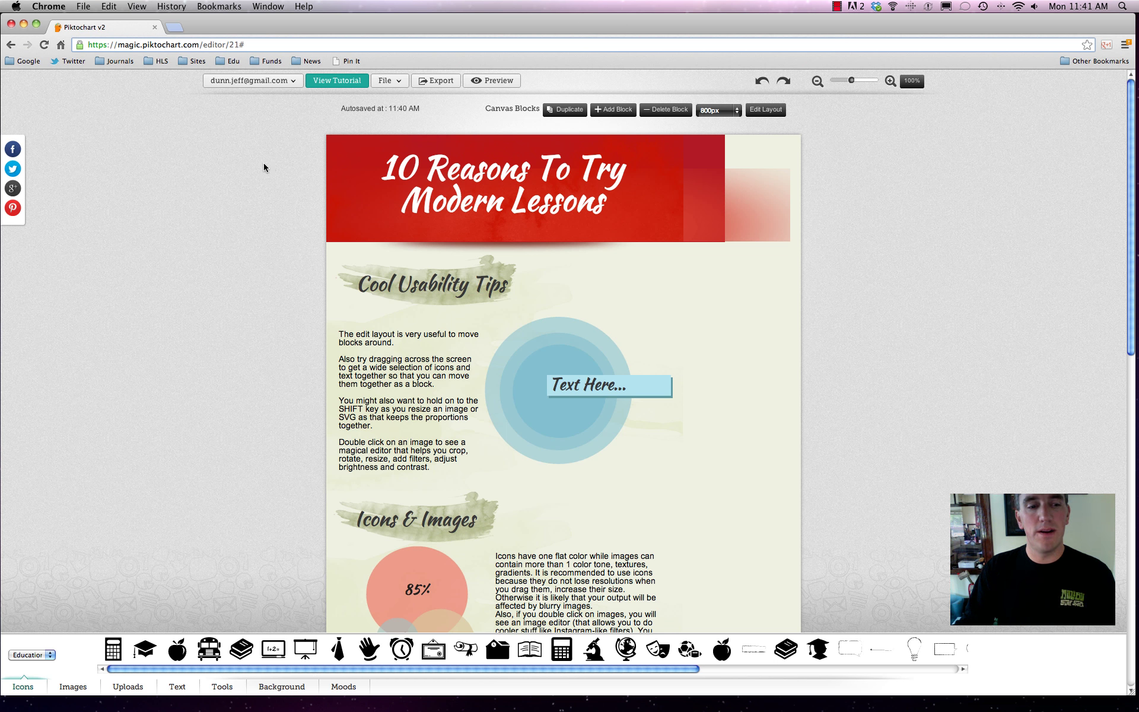
click(229, 163)
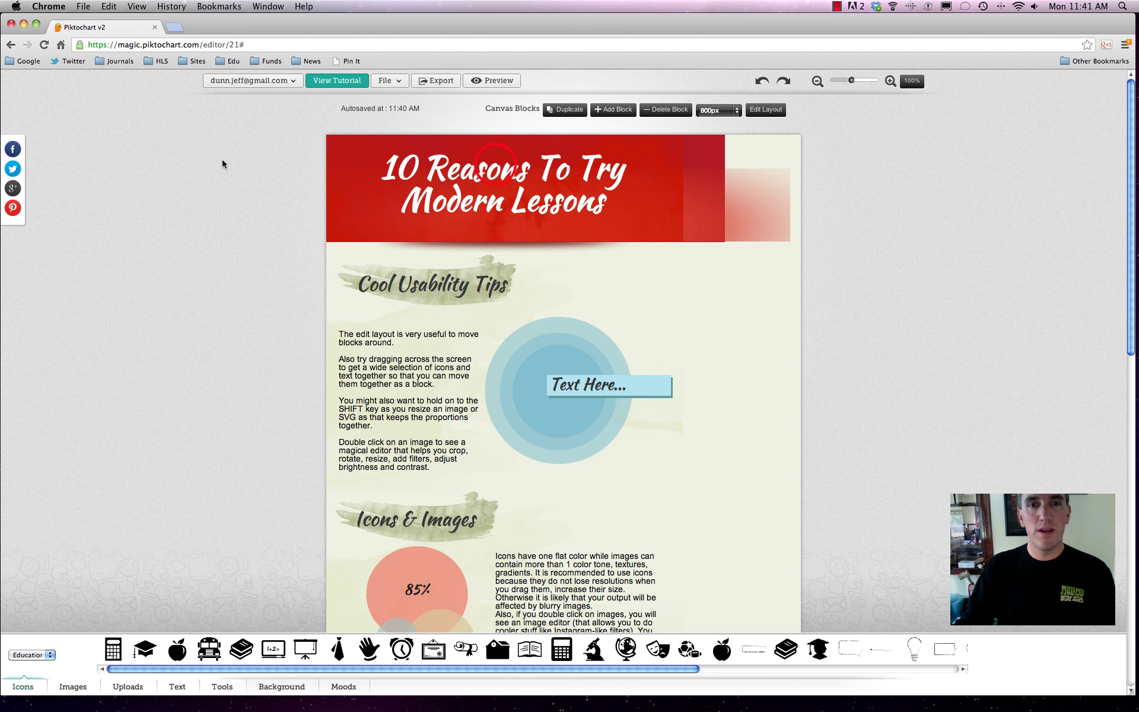
click(486, 176)
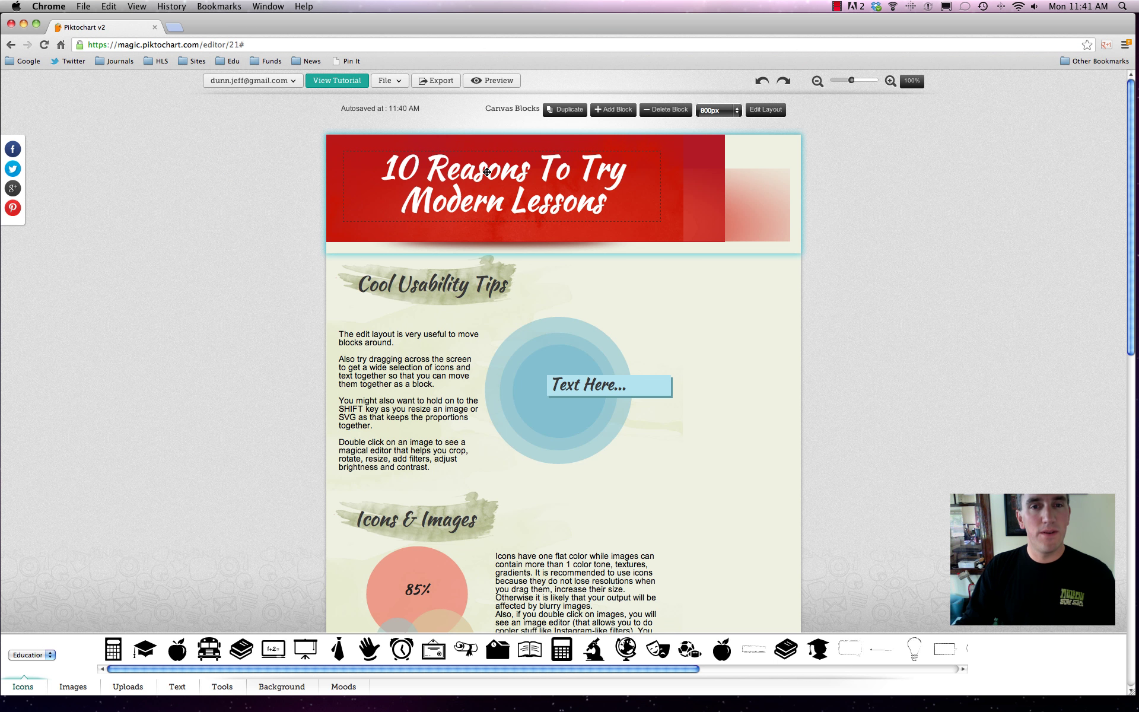
click(486, 173)
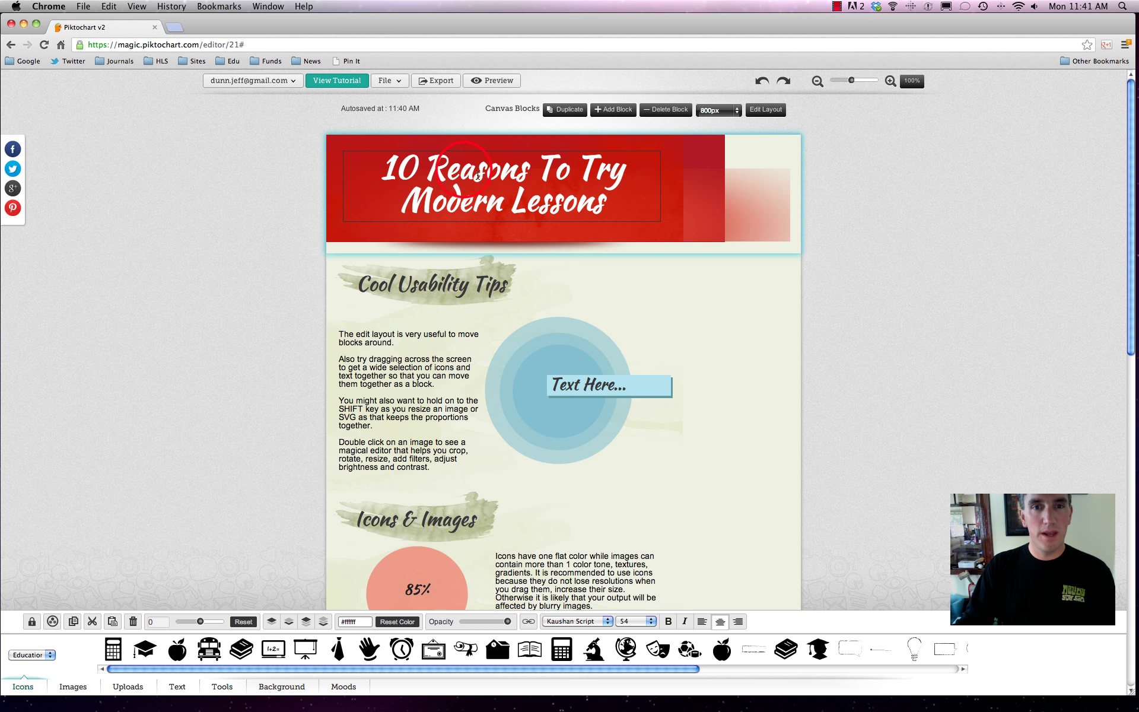
key(super+a)
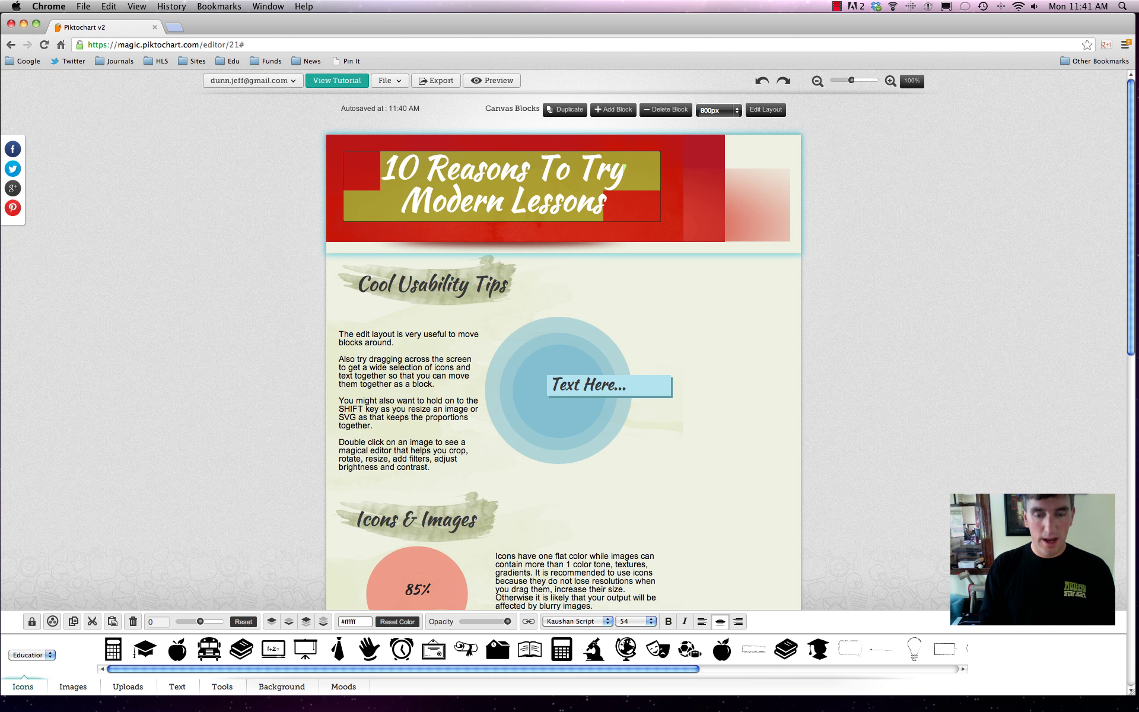
text(10 Re)
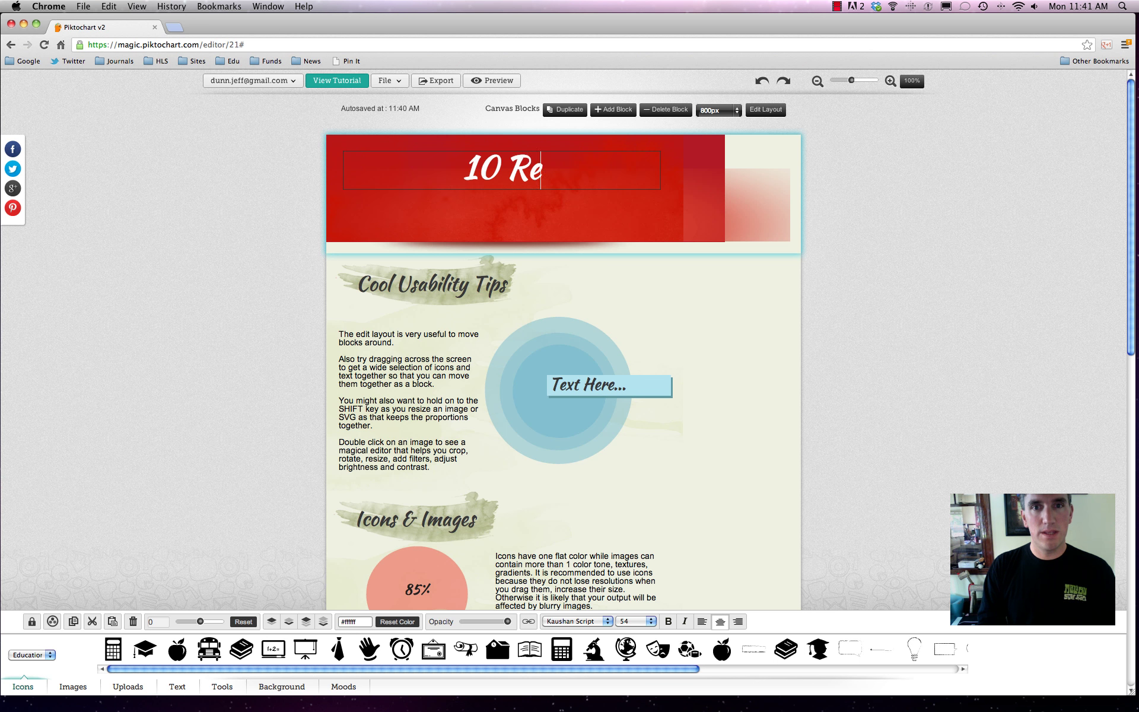
text(asons To Try O)
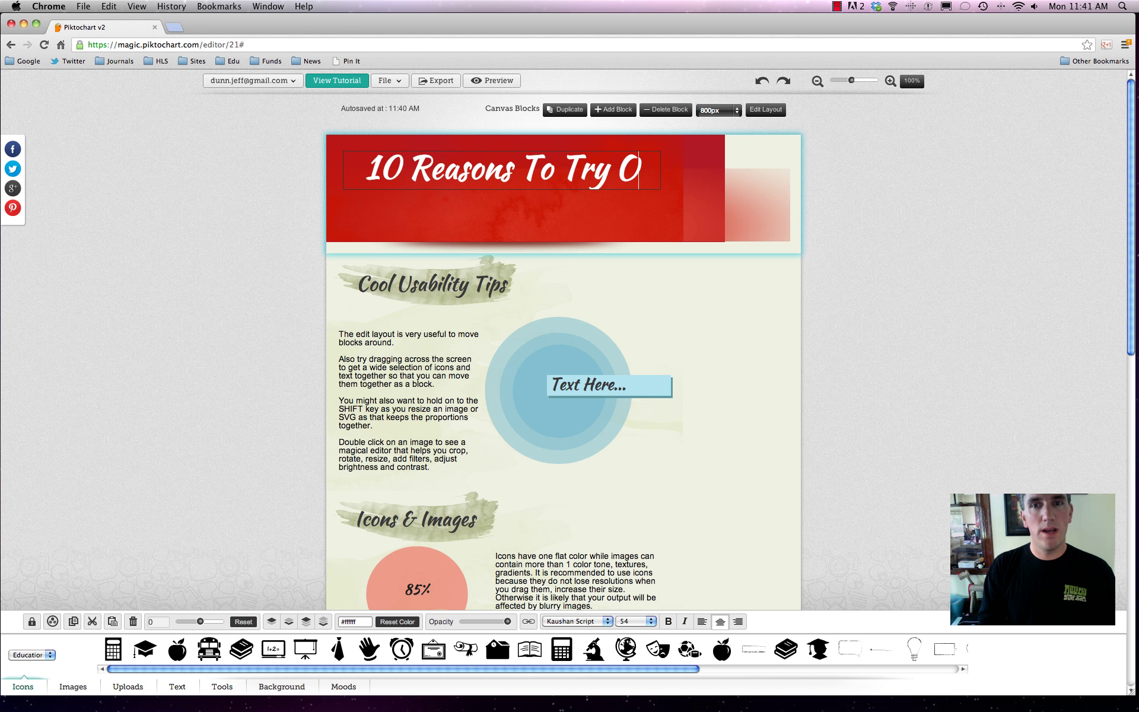
text(ut Modern Lessons)
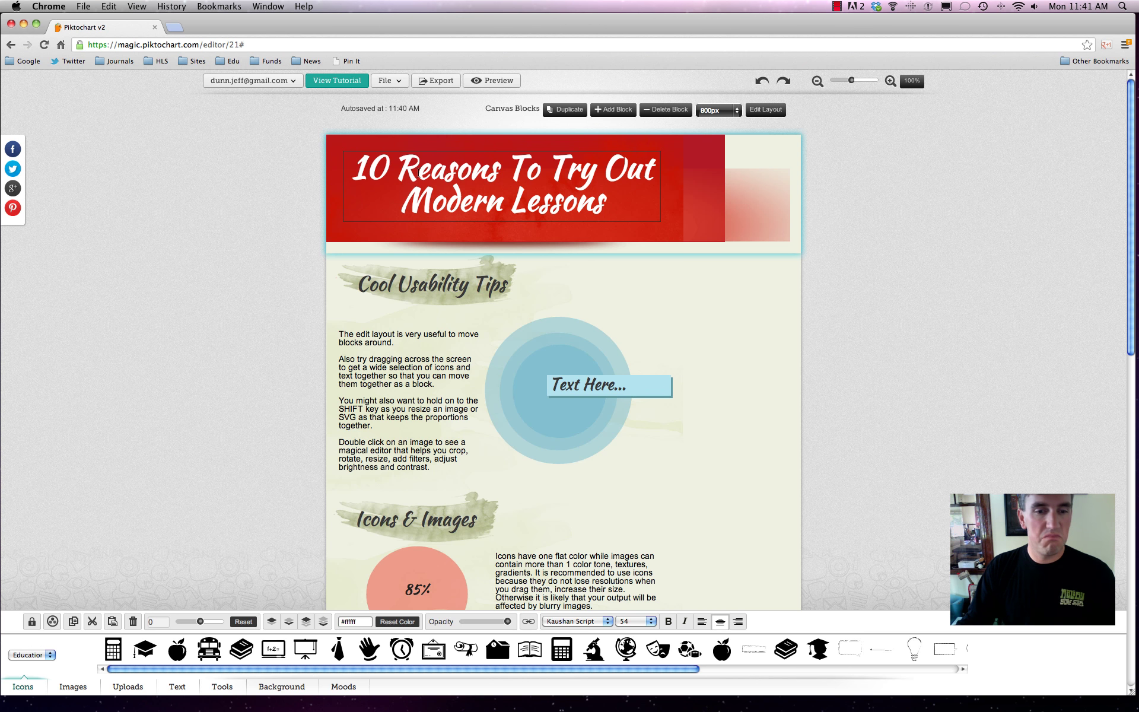
Set the whole title in Alfa Slab at size 44 and make it italic.
key(super+a)
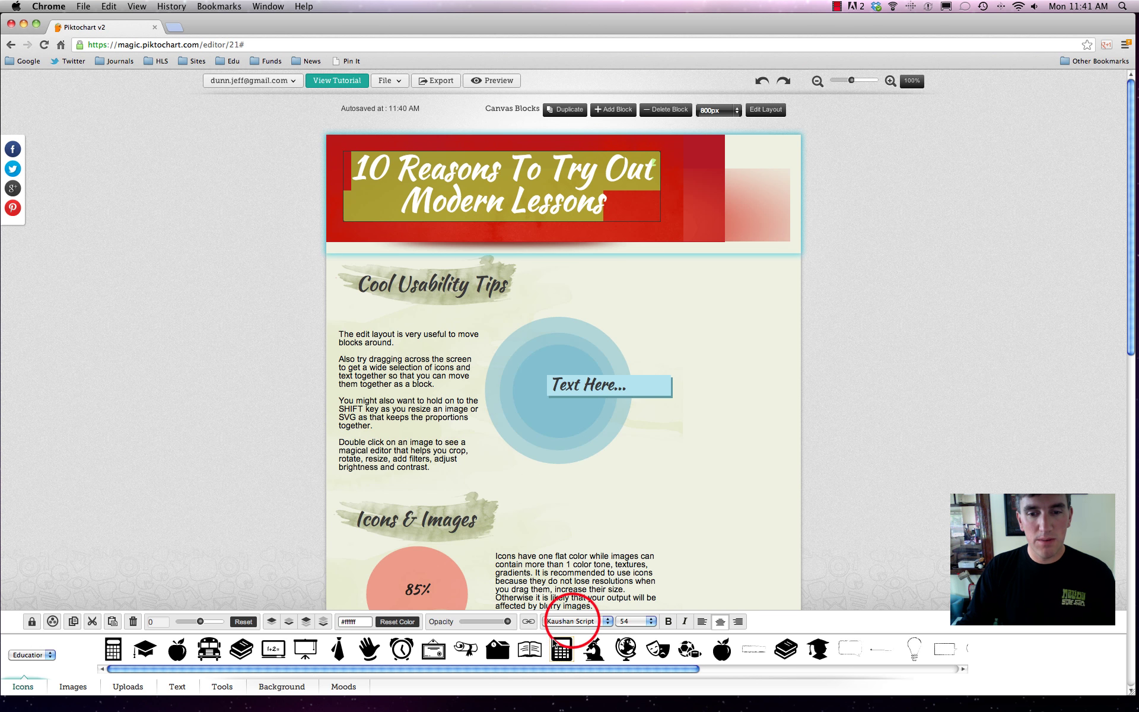
click(574, 621)
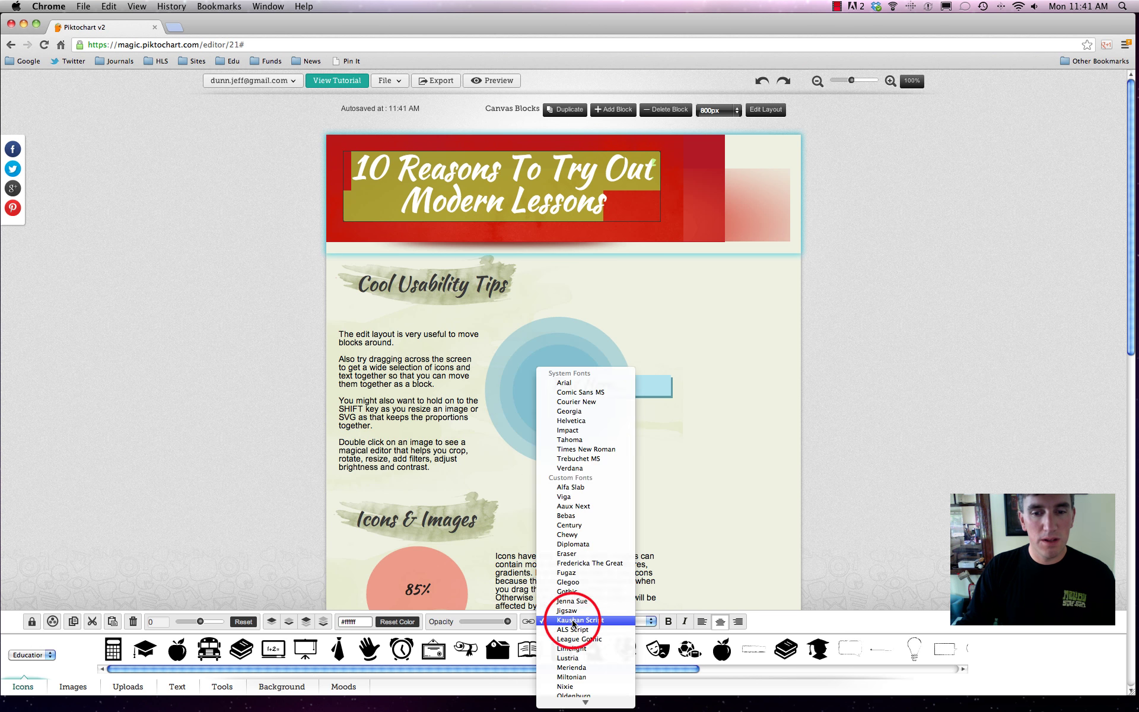
click(585, 487)
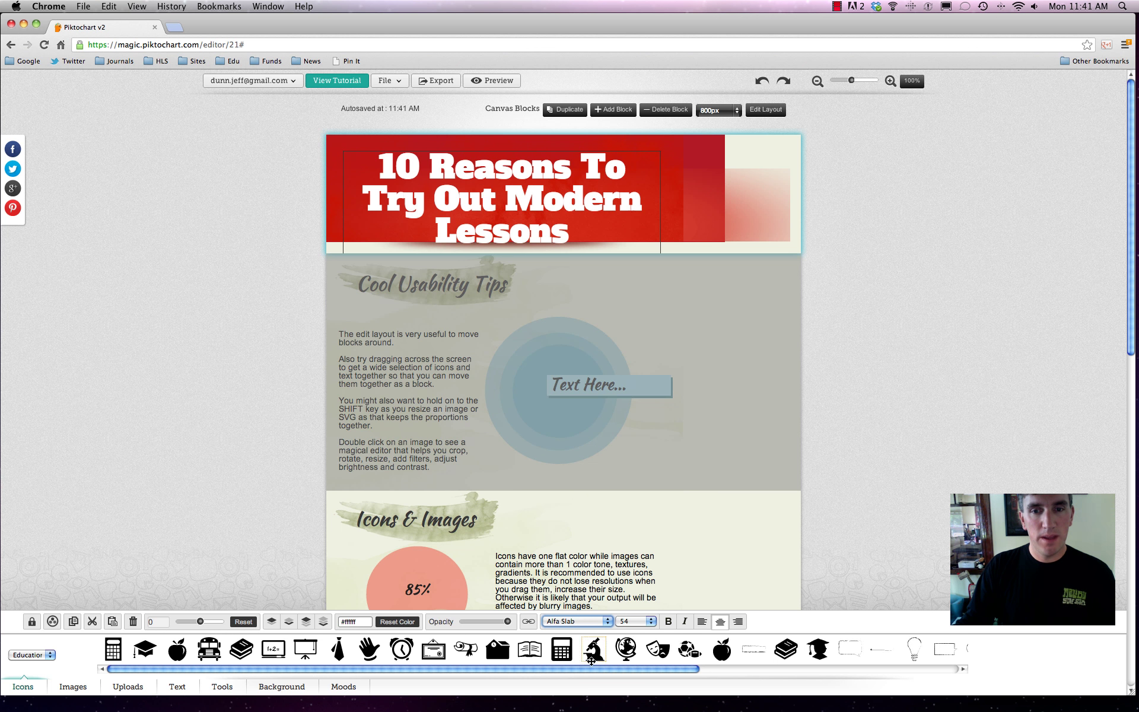
click(621, 623)
mouse_move(620, 626)
mouse_down()
mouse_move(633, 592)
mouse_move(640, 633)
mouse_up()
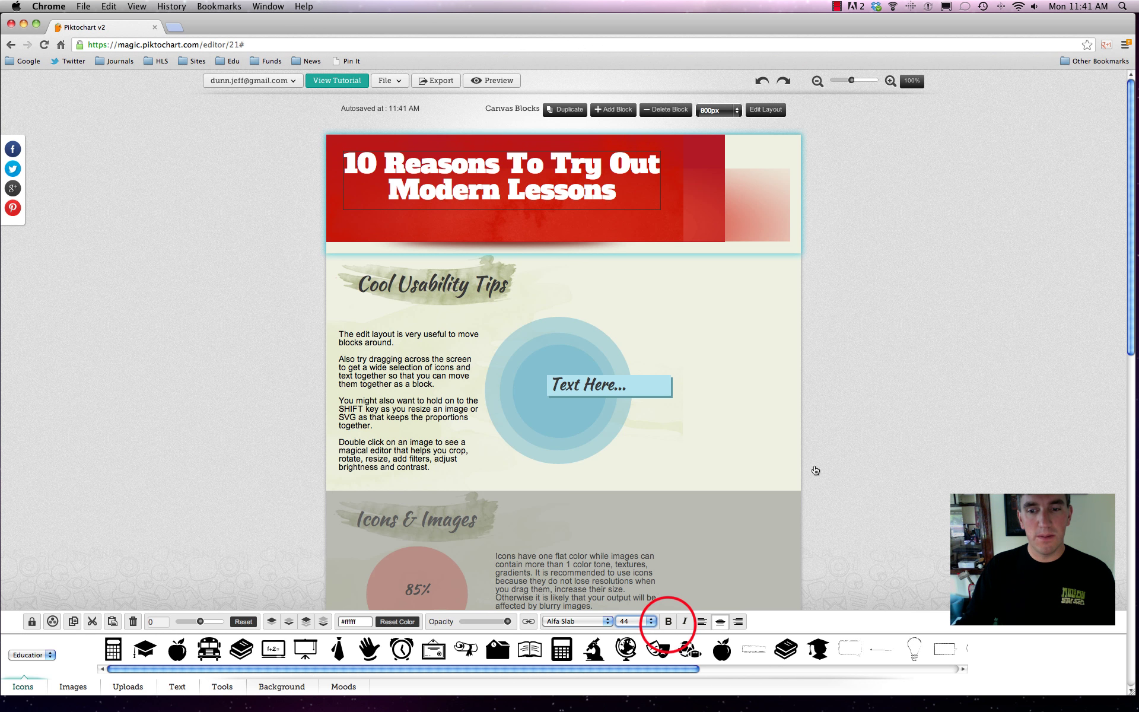
click(668, 622)
click(685, 623)
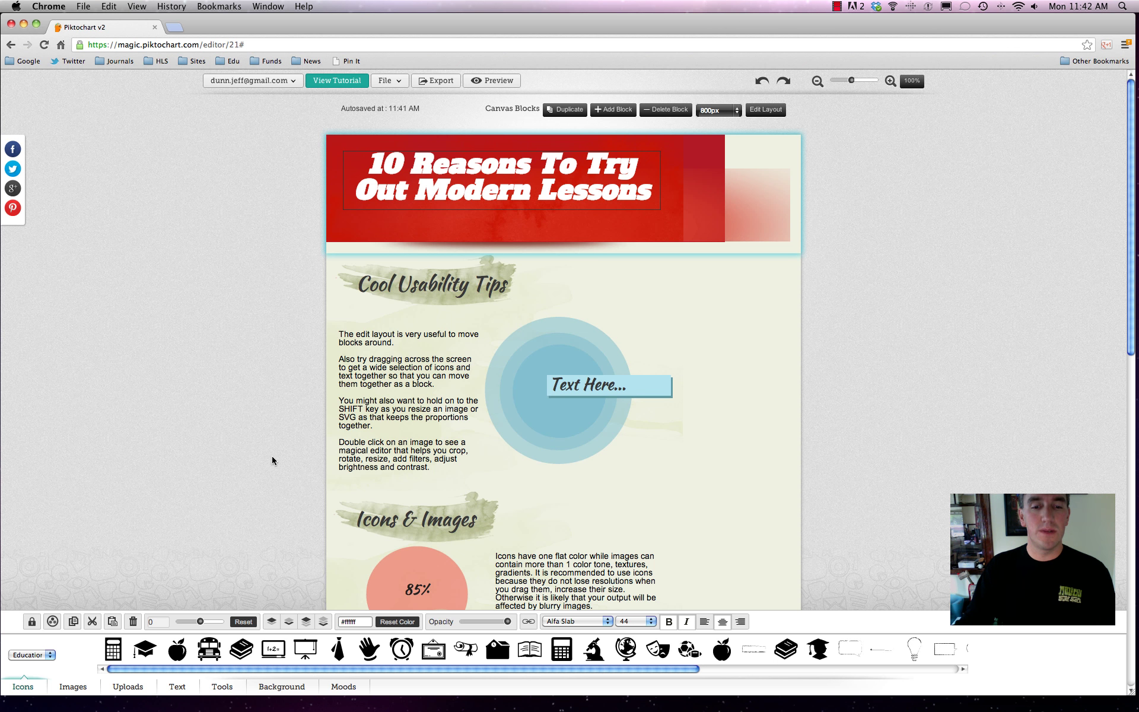
click(289, 623)
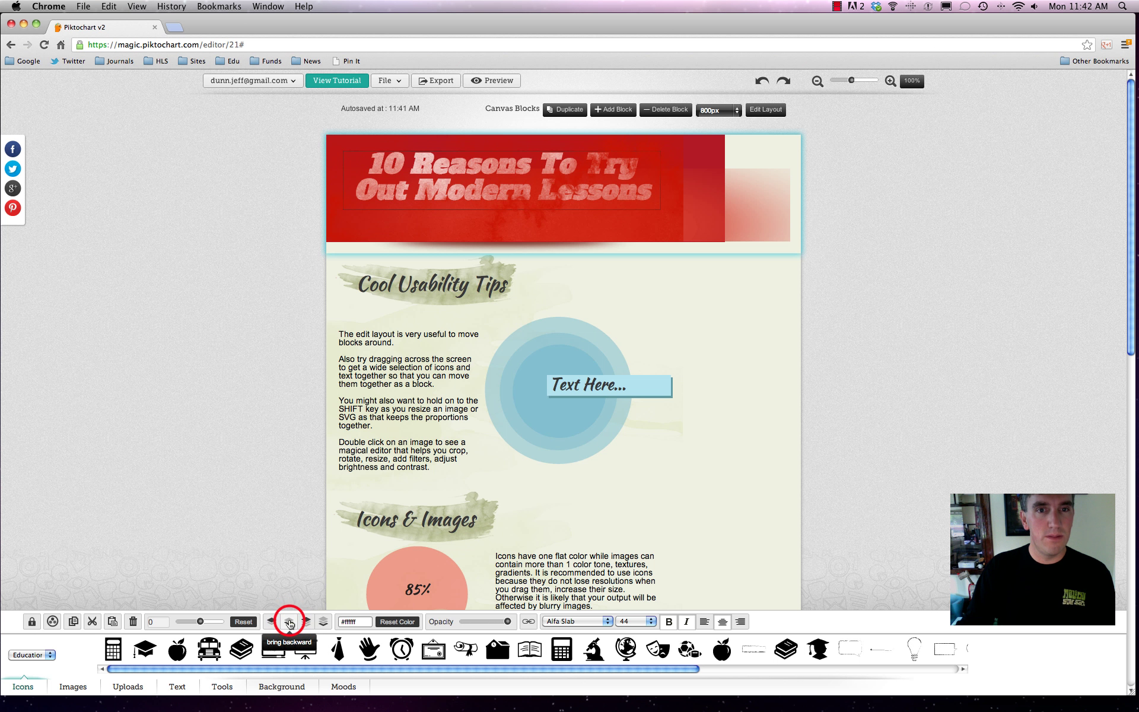
click(290, 622)
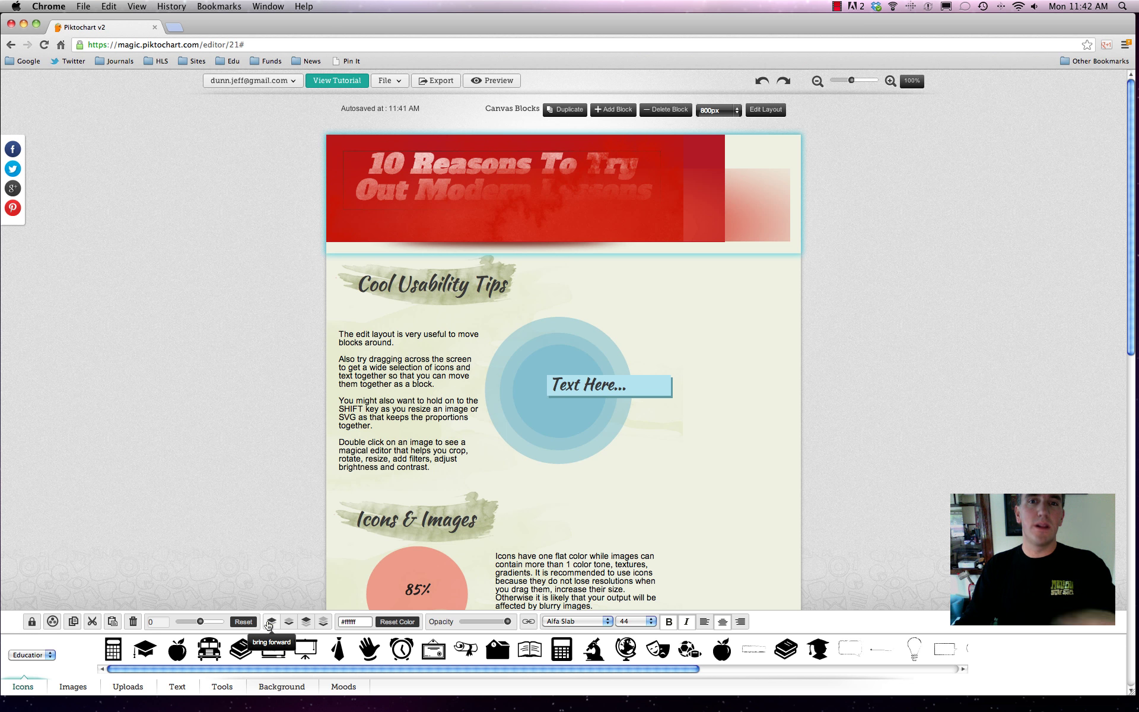
click(271, 622)
click(272, 622)
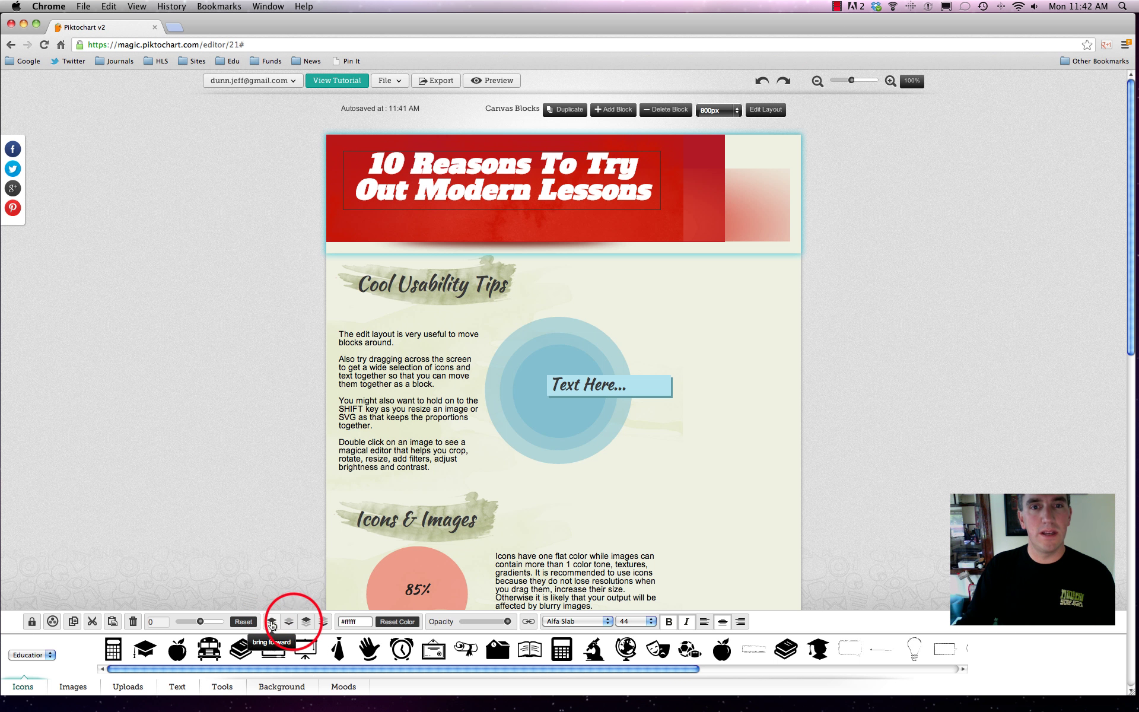
click(291, 622)
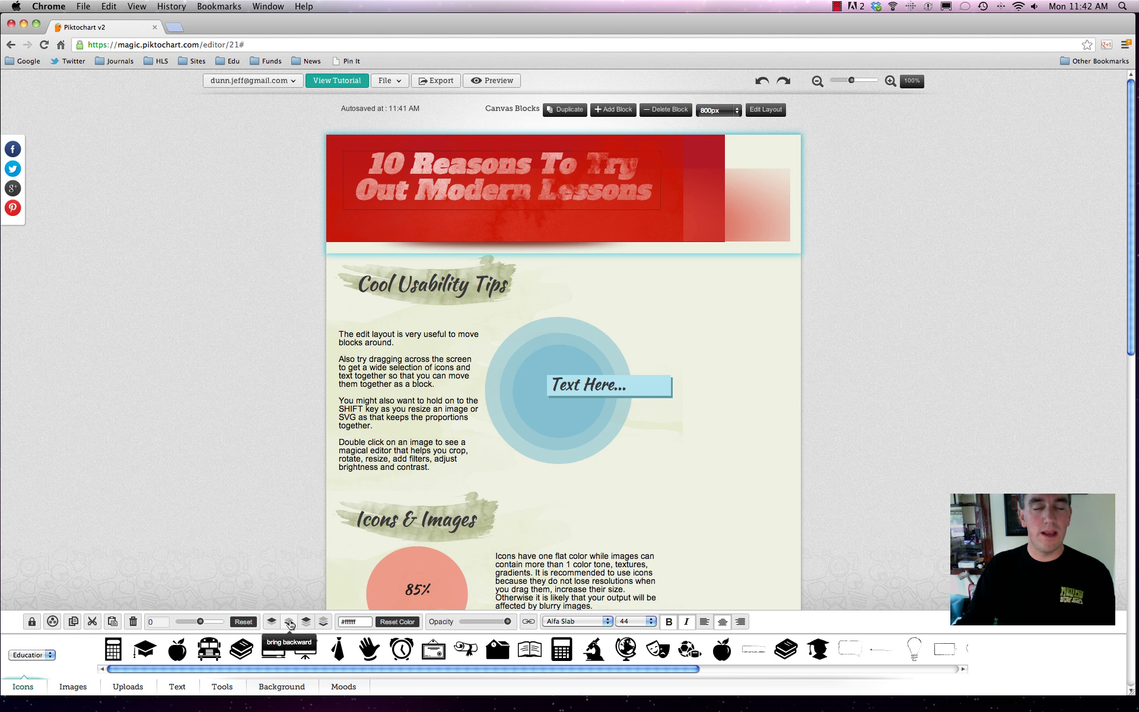
click(272, 622)
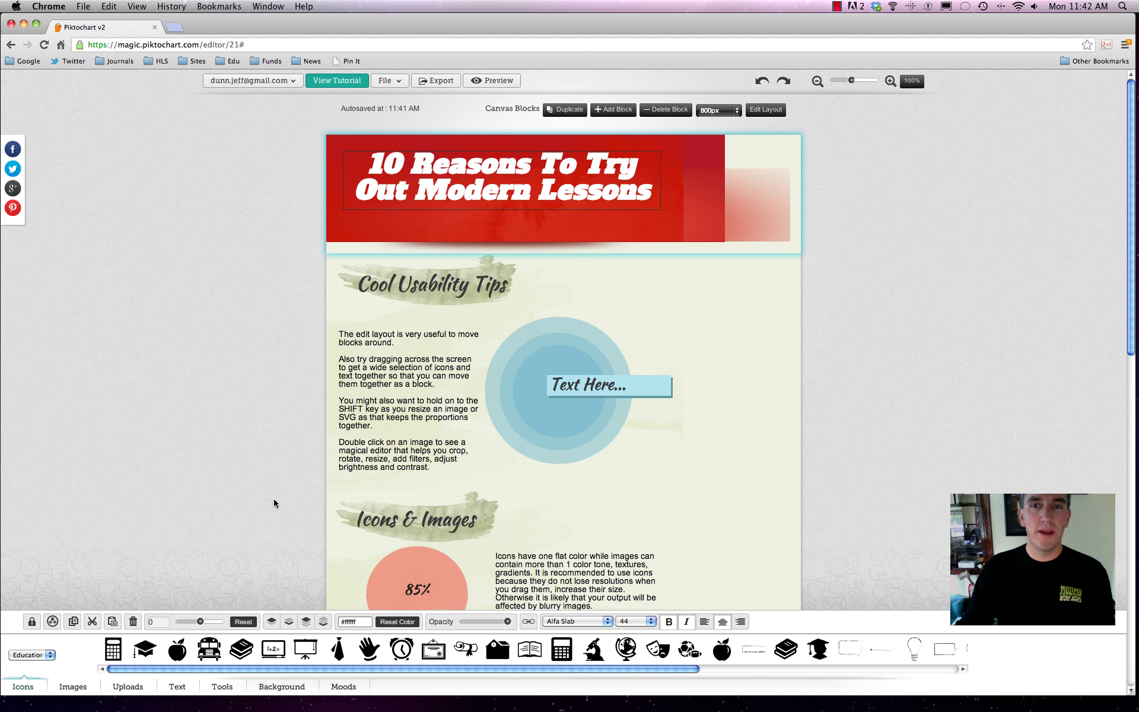
click(884, 178)
click(883, 177)
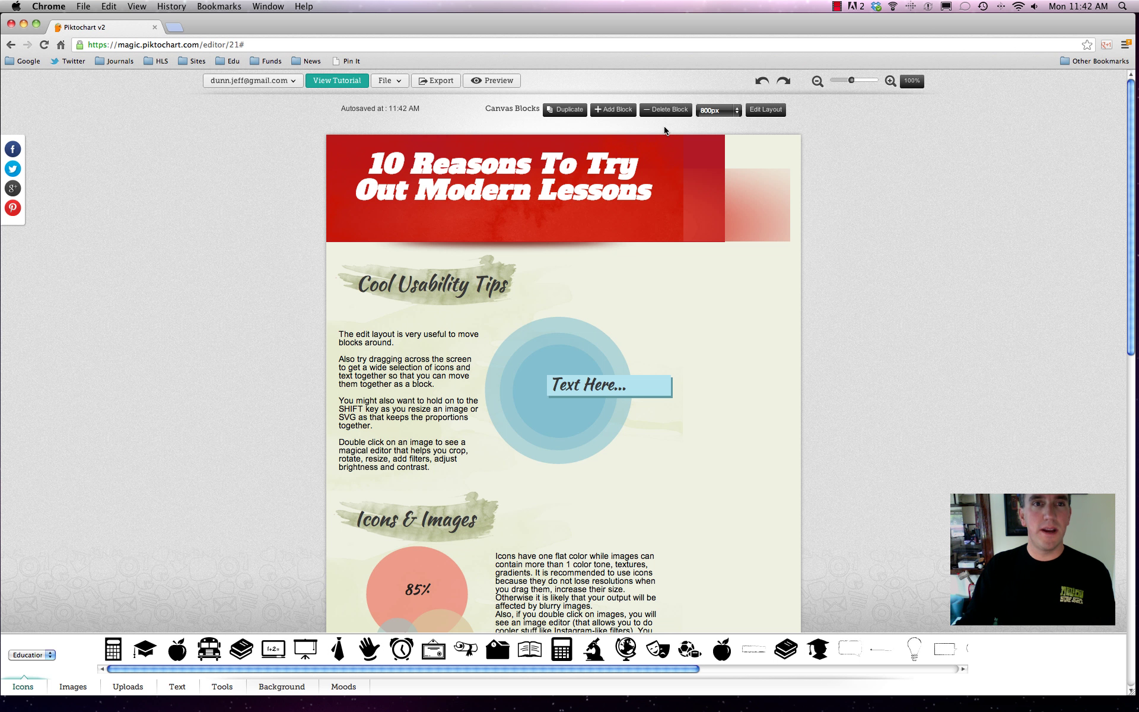
Change the canvas width from 800px to 600px.
click(719, 111)
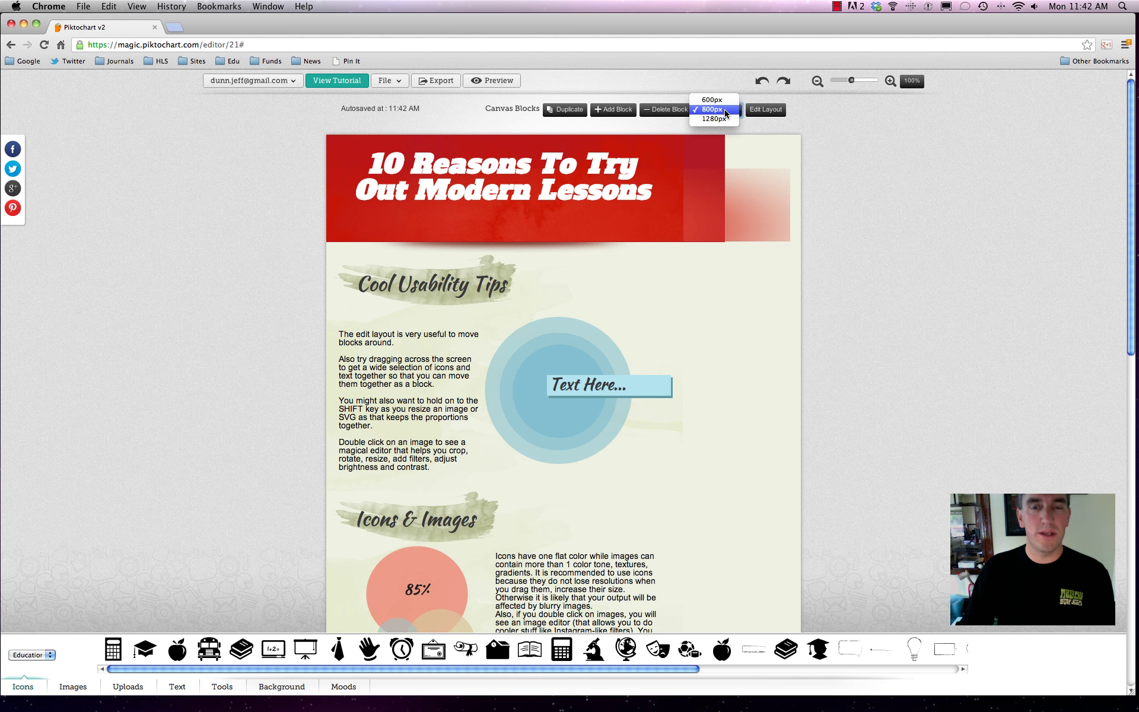
click(718, 102)
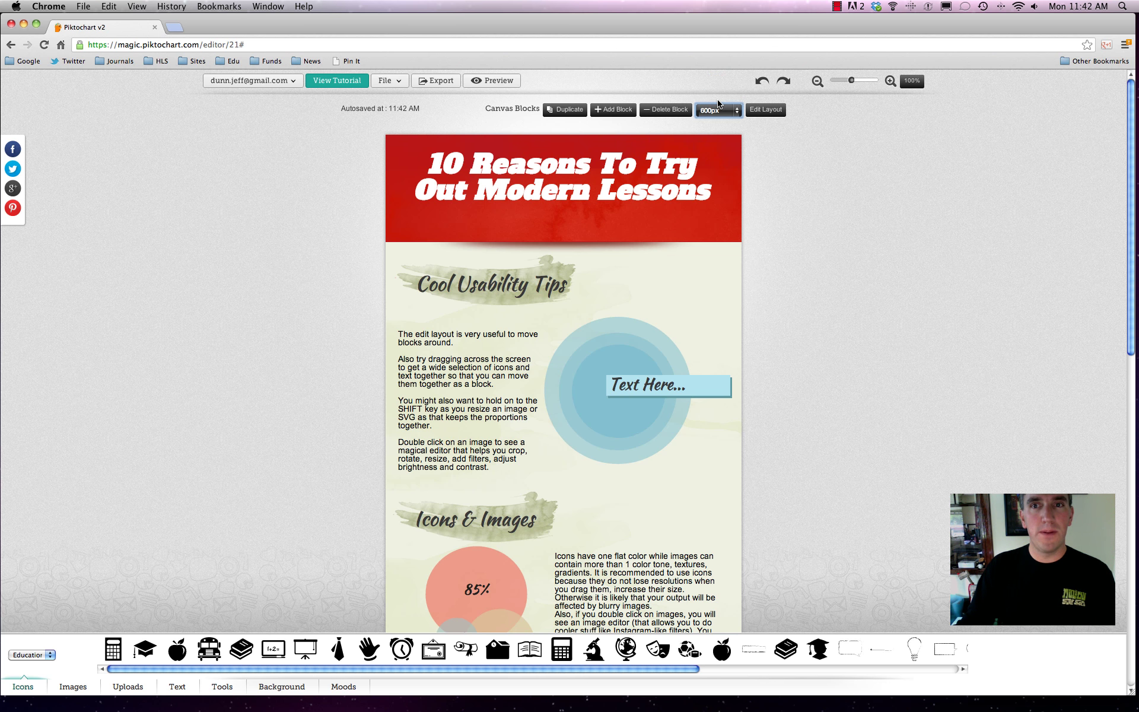
click(309, 216)
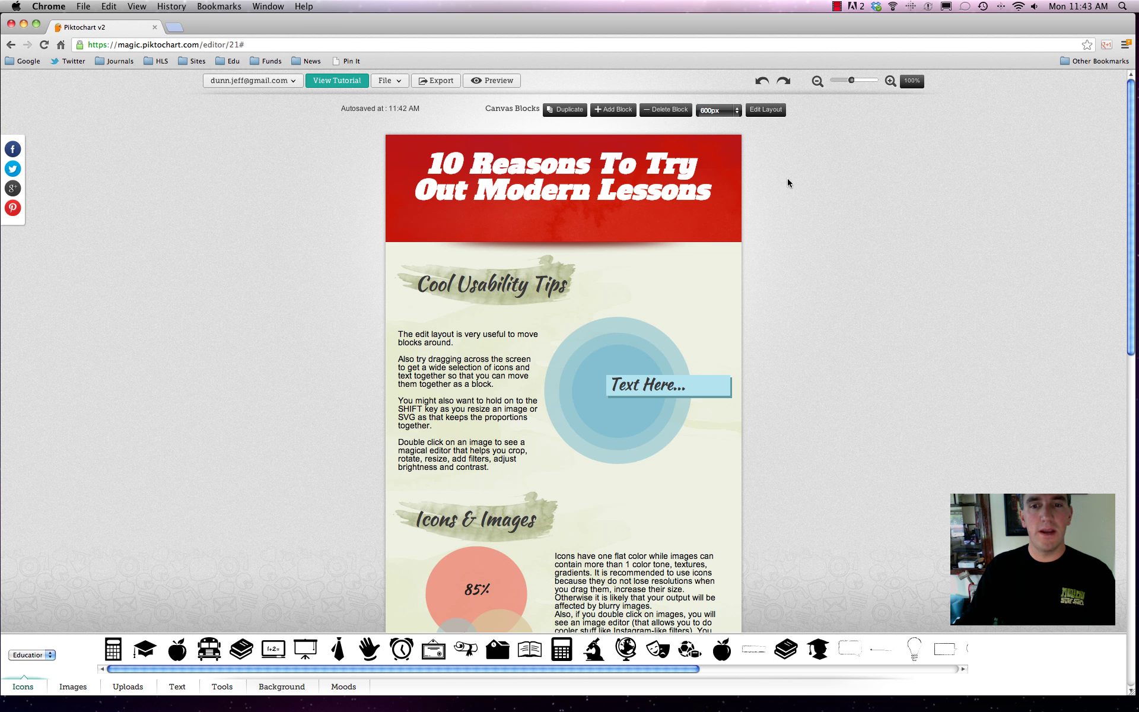
Add a new block at the bottom of the infographic and select it.
scroll(788, 178, down, 3)
scroll(781, 178, down, 15)
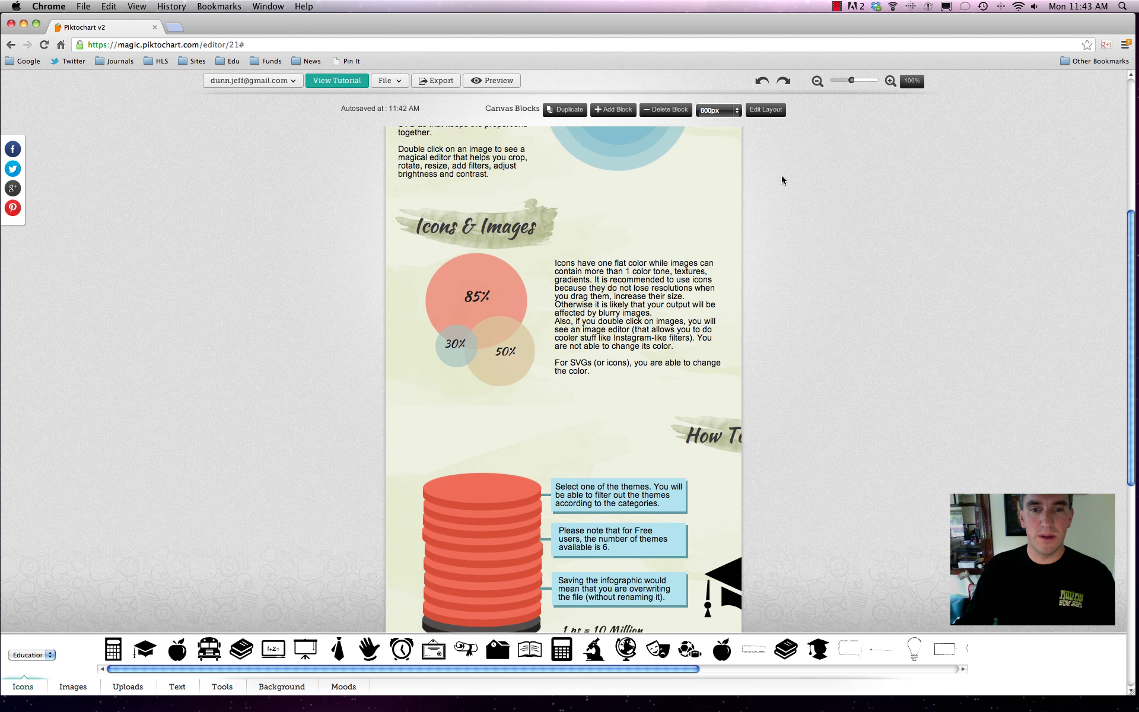
scroll(782, 179, up, 20)
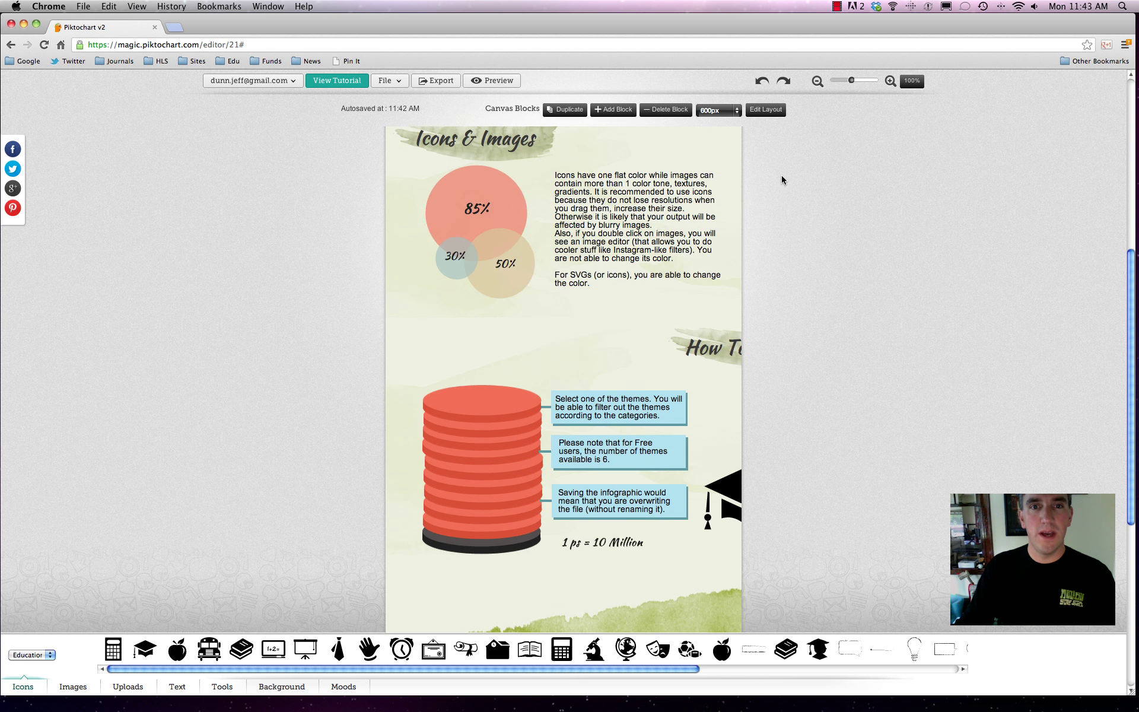
click(622, 109)
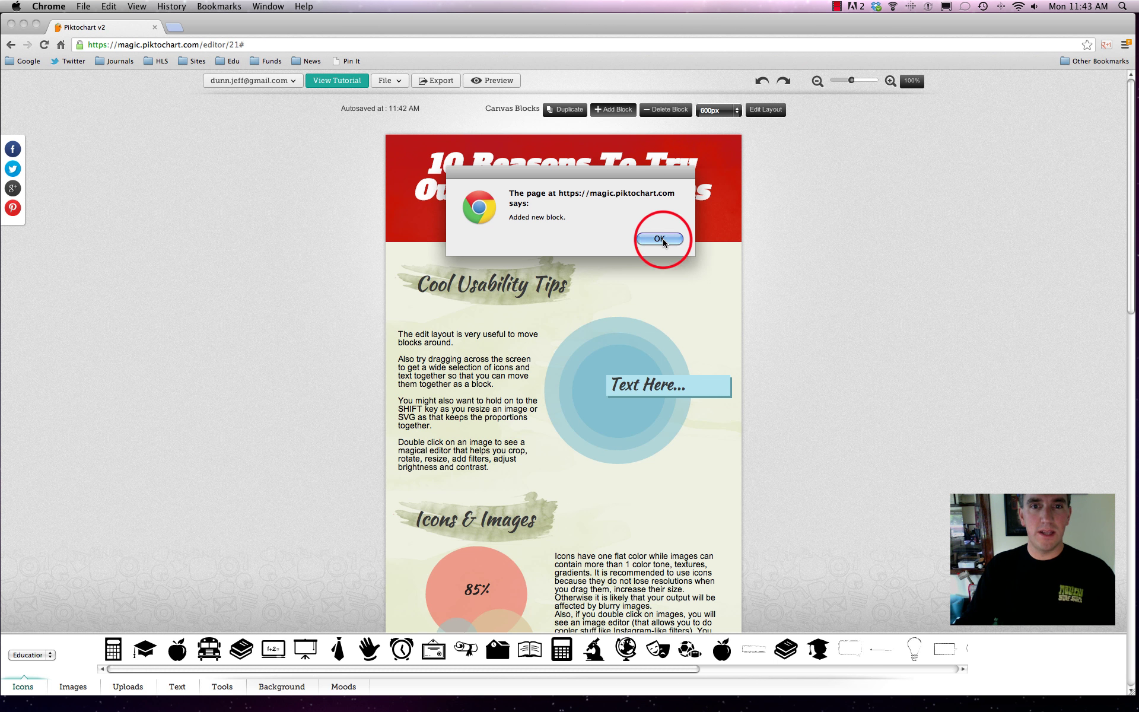
click(663, 239)
scroll(781, 267, down, 3)
scroll(783, 266, down, 15)
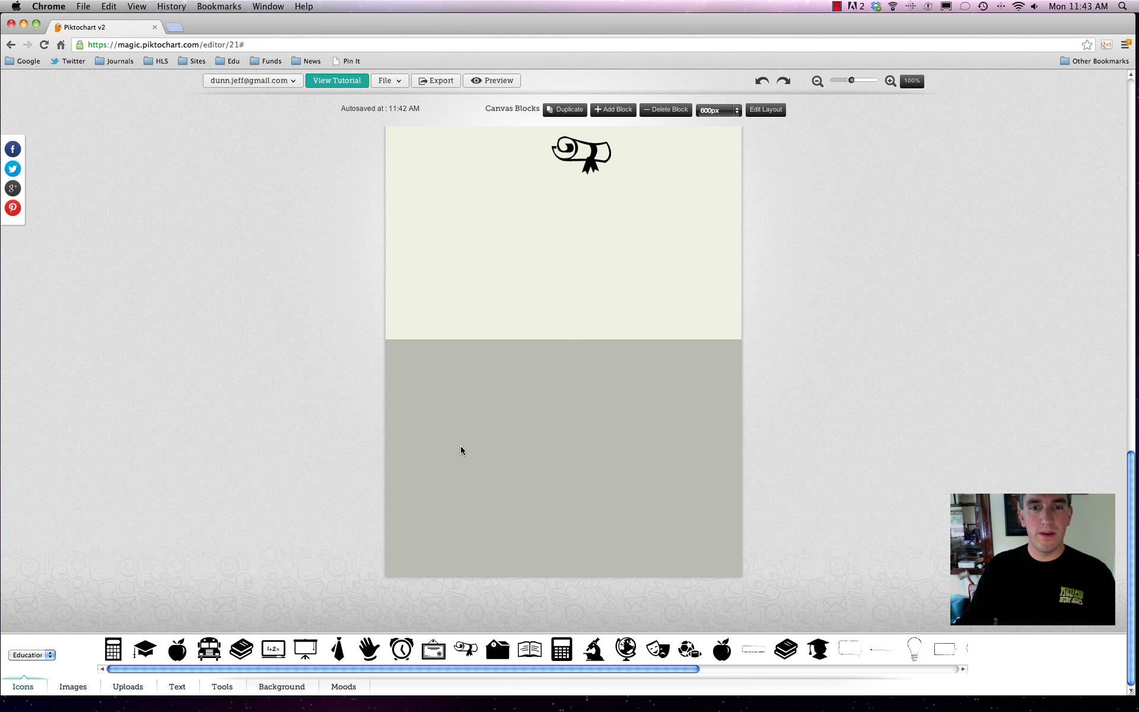
click(530, 408)
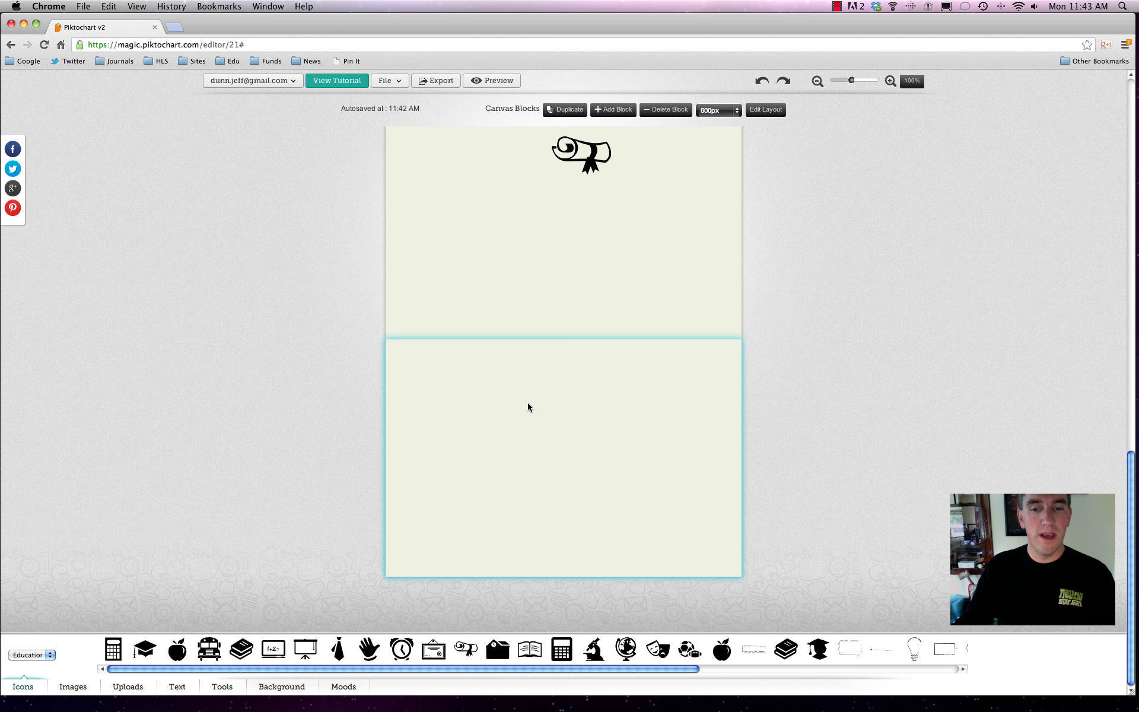
Place a calculator icon and an enlarged Entertainment video-camera icon to its right.
drag(561, 648, 440, 393)
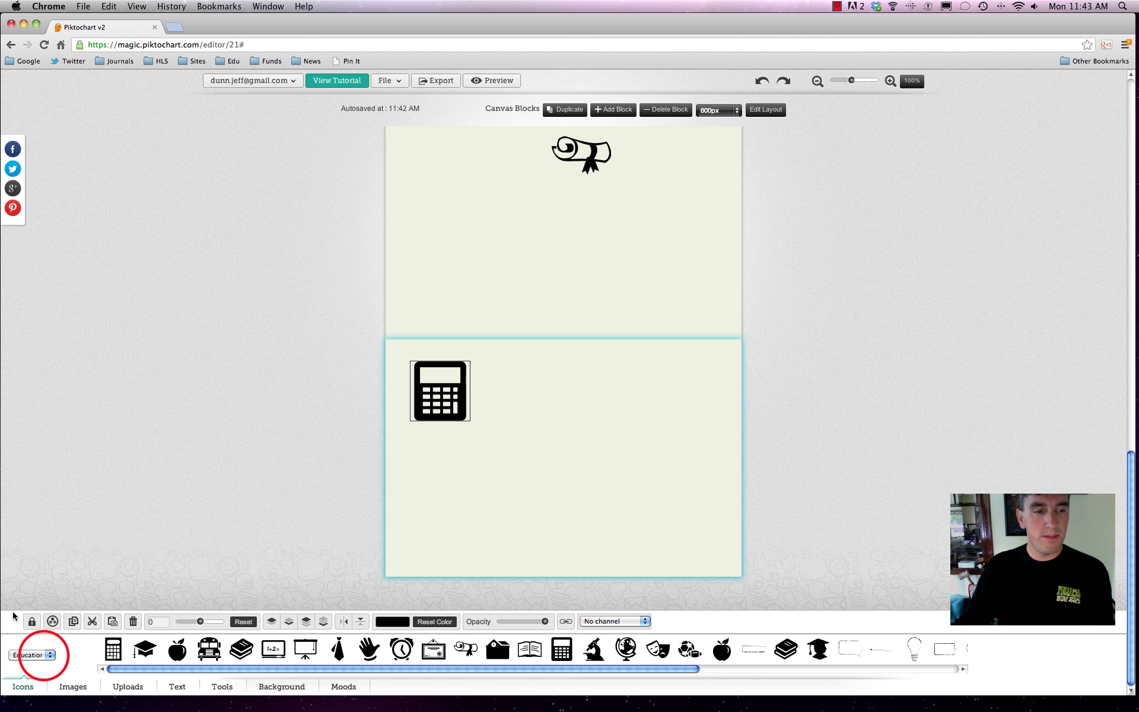
click(36, 655)
click(33, 654)
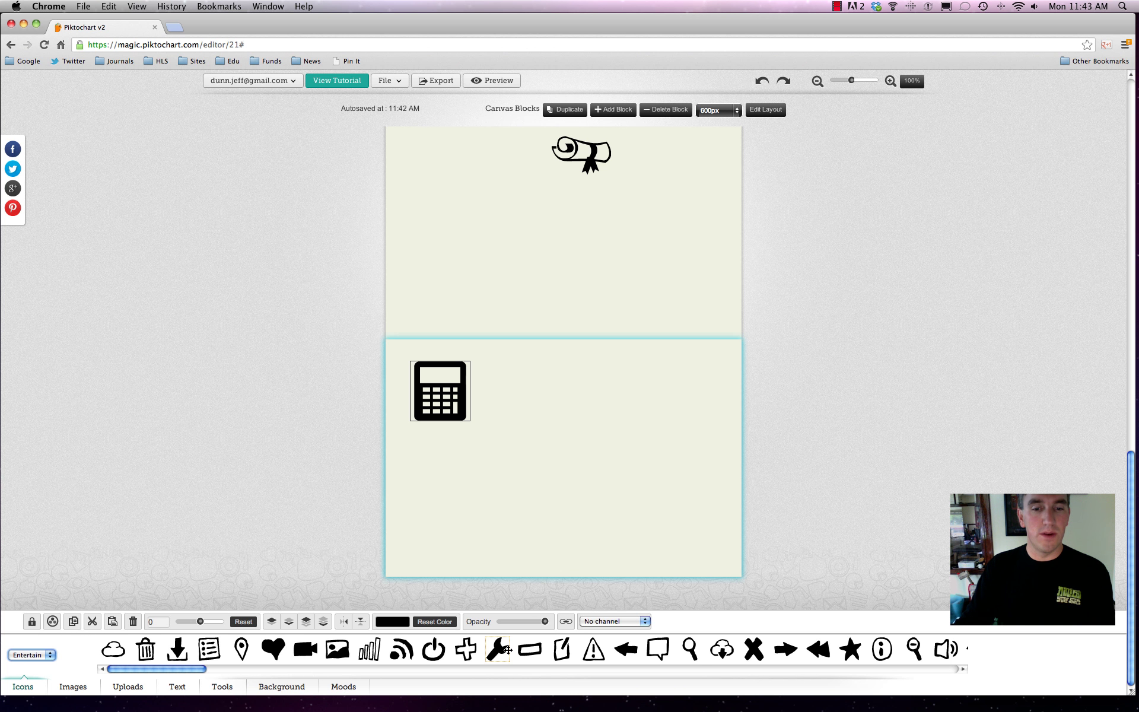
click(304, 650)
drag(304, 650, 691, 526)
drag(580, 452, 626, 431)
Colour the camera icon blue (#3333FF) and rotate it to face left.
click(393, 623)
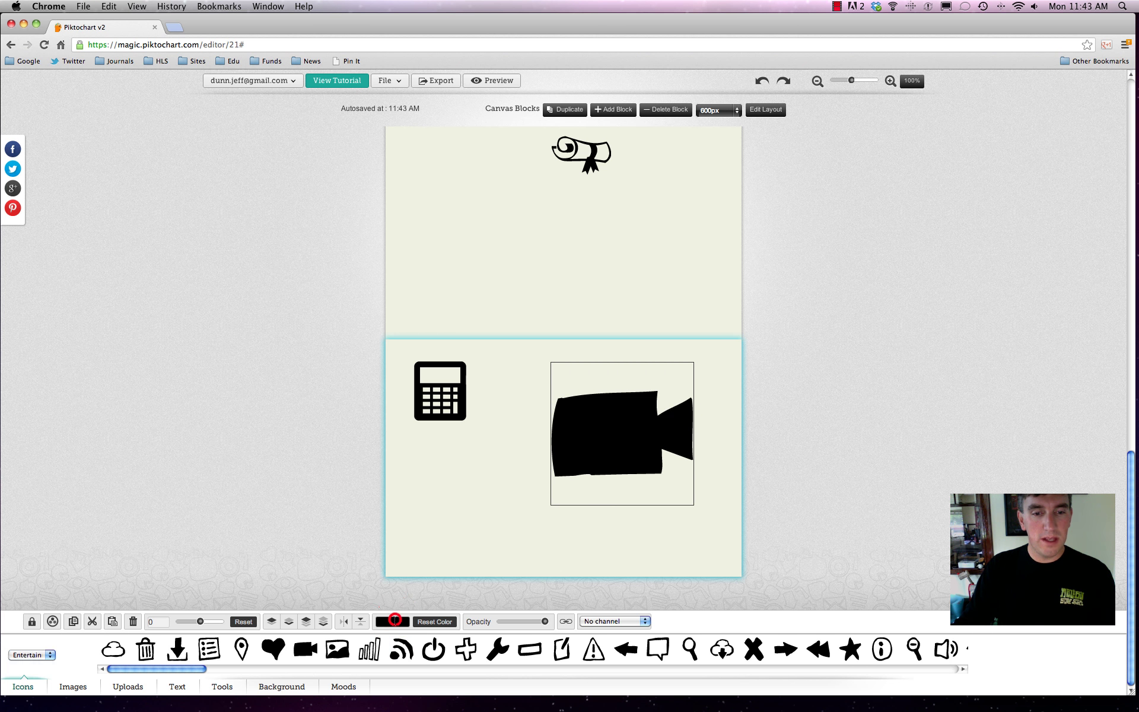
click(433, 571)
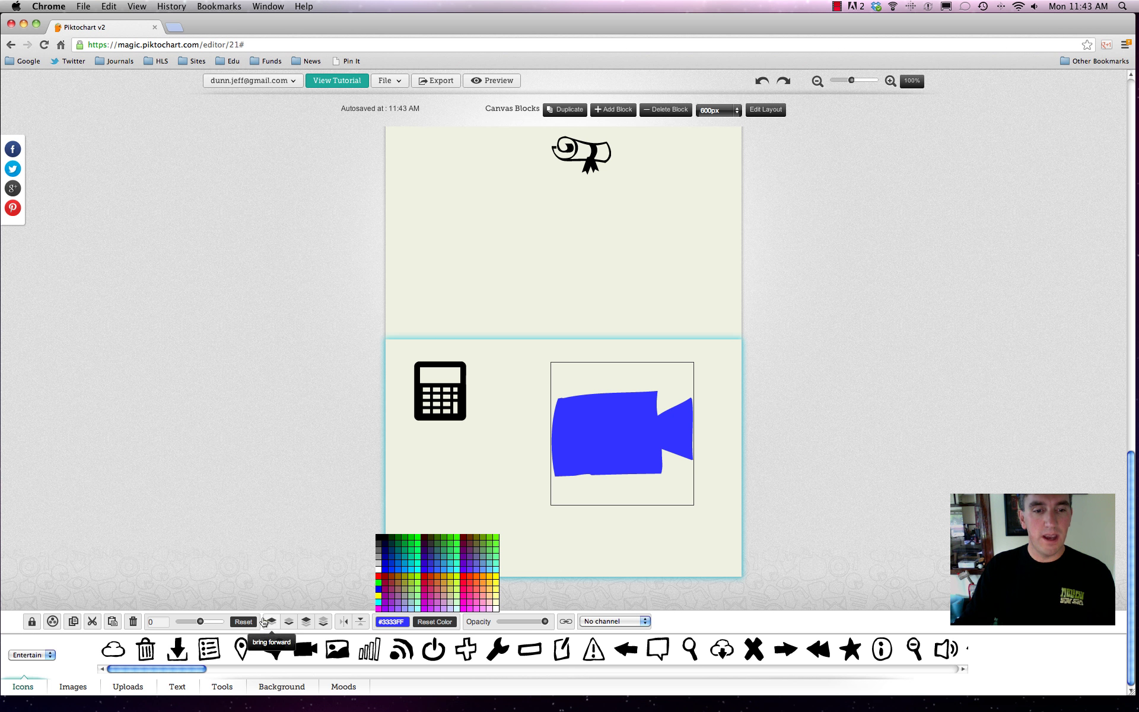
drag(200, 621, 231, 626)
click(242, 518)
Reselect the camera icon and cancel the Insert URL link entry without adding a link.
click(660, 425)
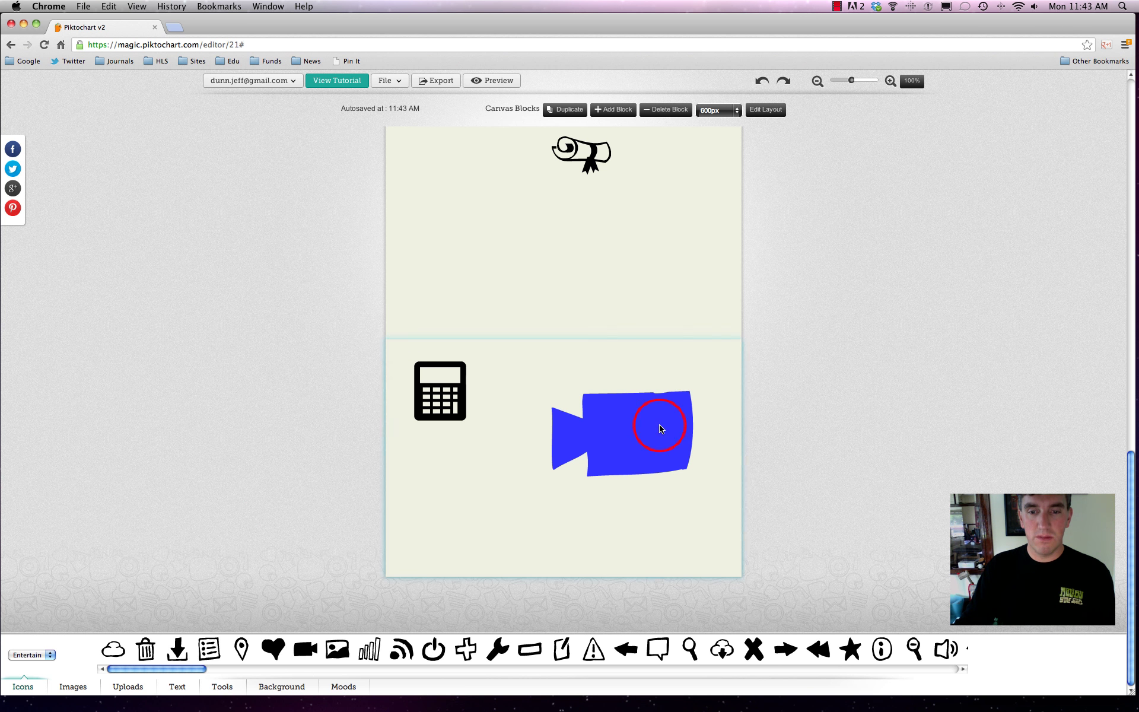
click(623, 442)
click(565, 621)
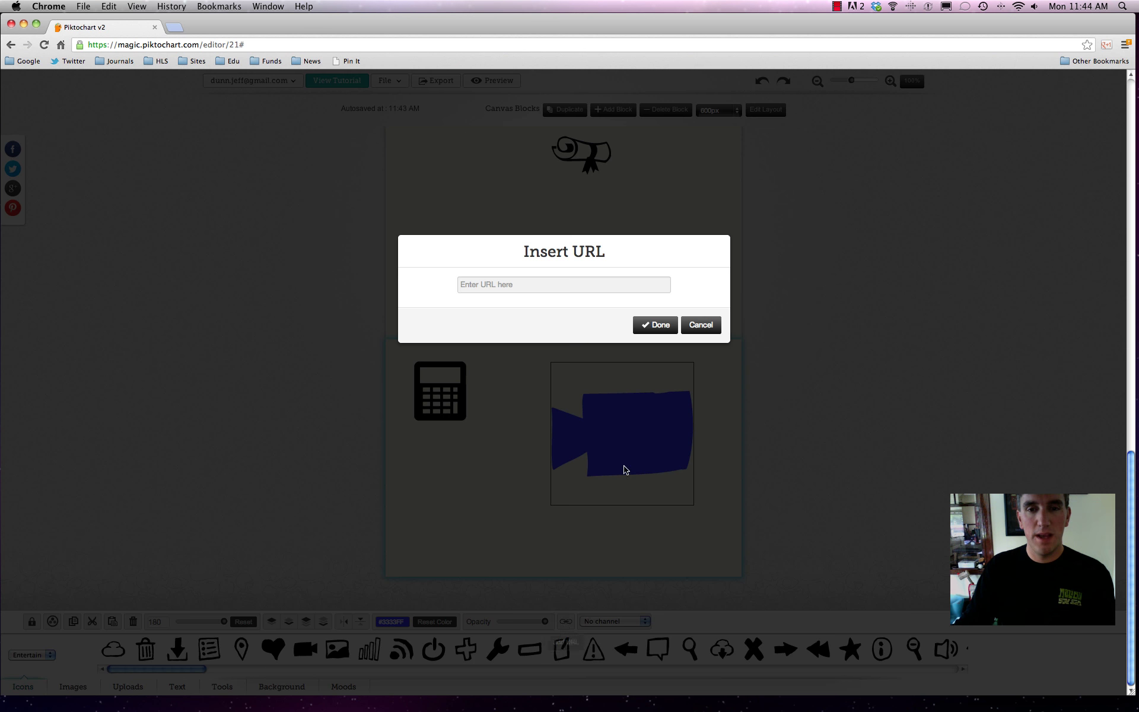
click(703, 324)
click(815, 325)
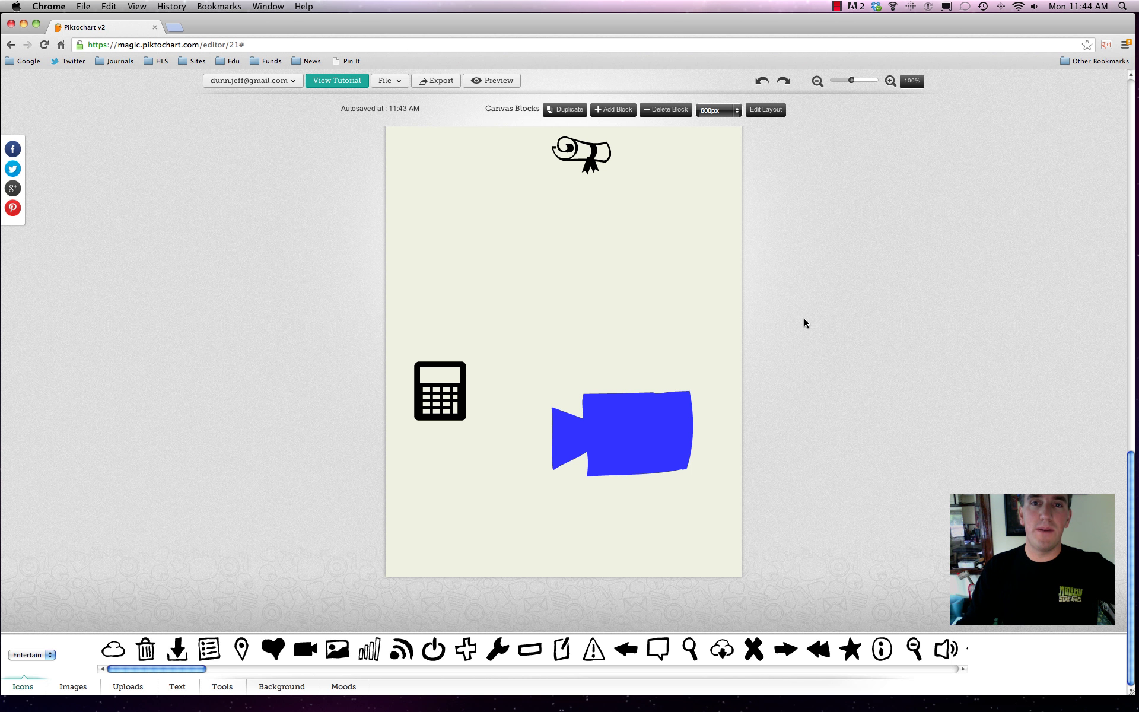
Scroll back to the title and zoom out to see the whole infographic, then return to full size.
scroll(803, 319, up, 10)
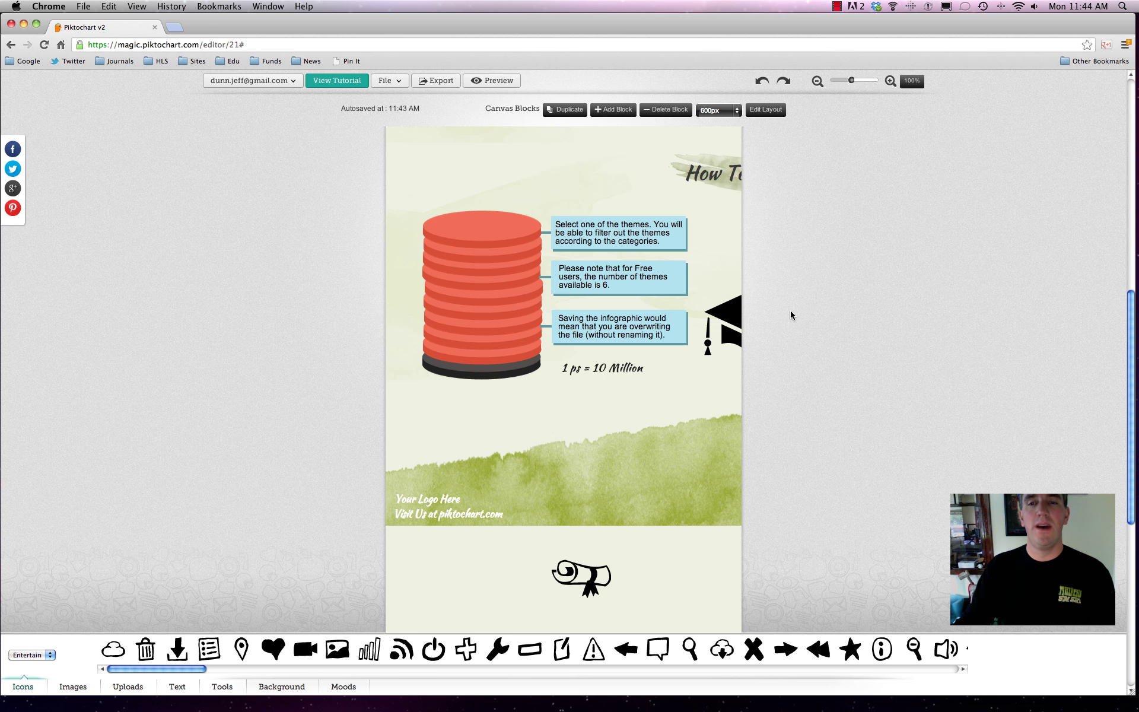
scroll(790, 310, up, 8)
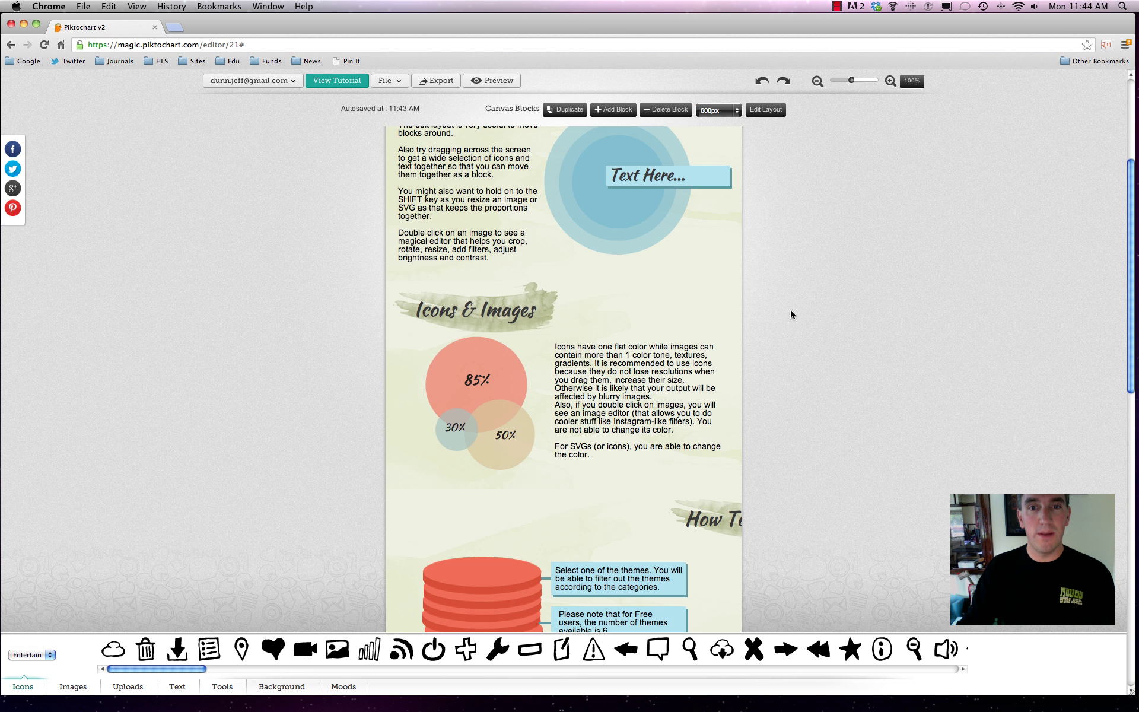
scroll(789, 309, up, 5)
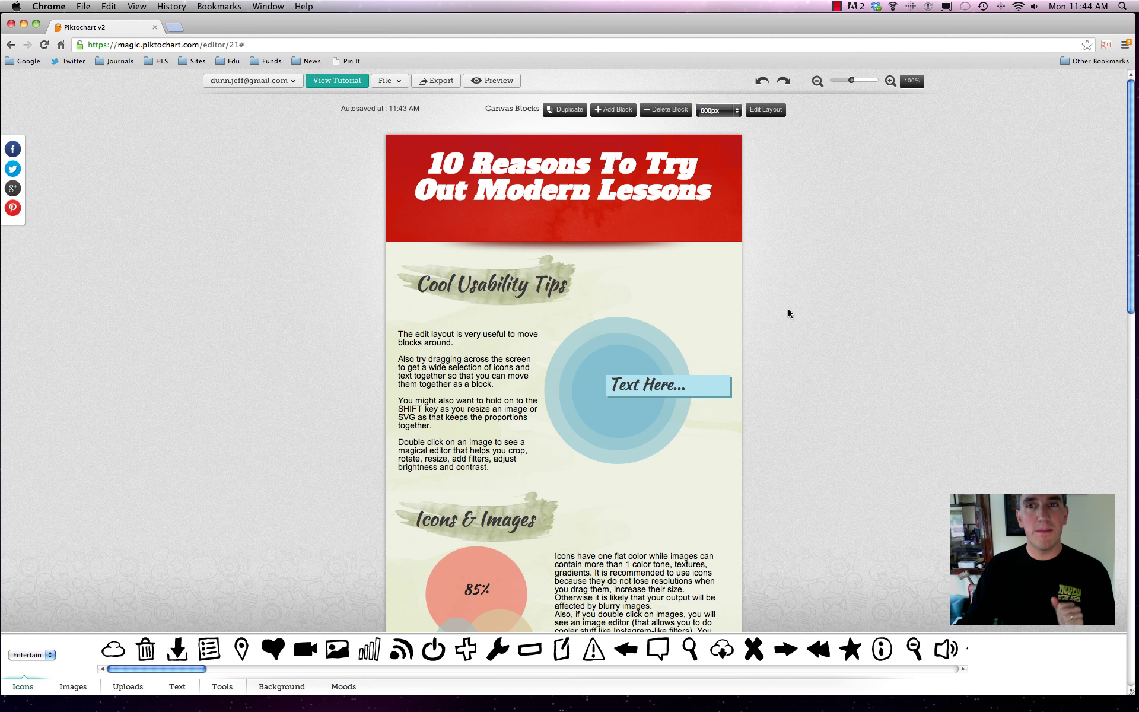
click(848, 81)
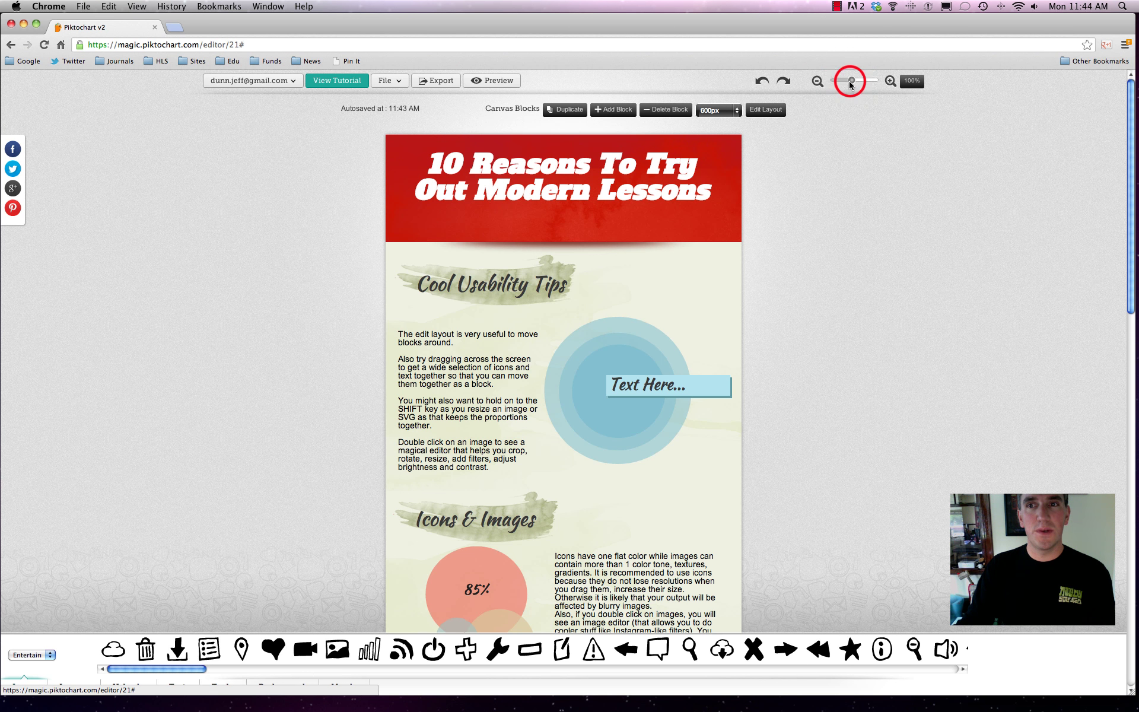
click(849, 81)
click(817, 81)
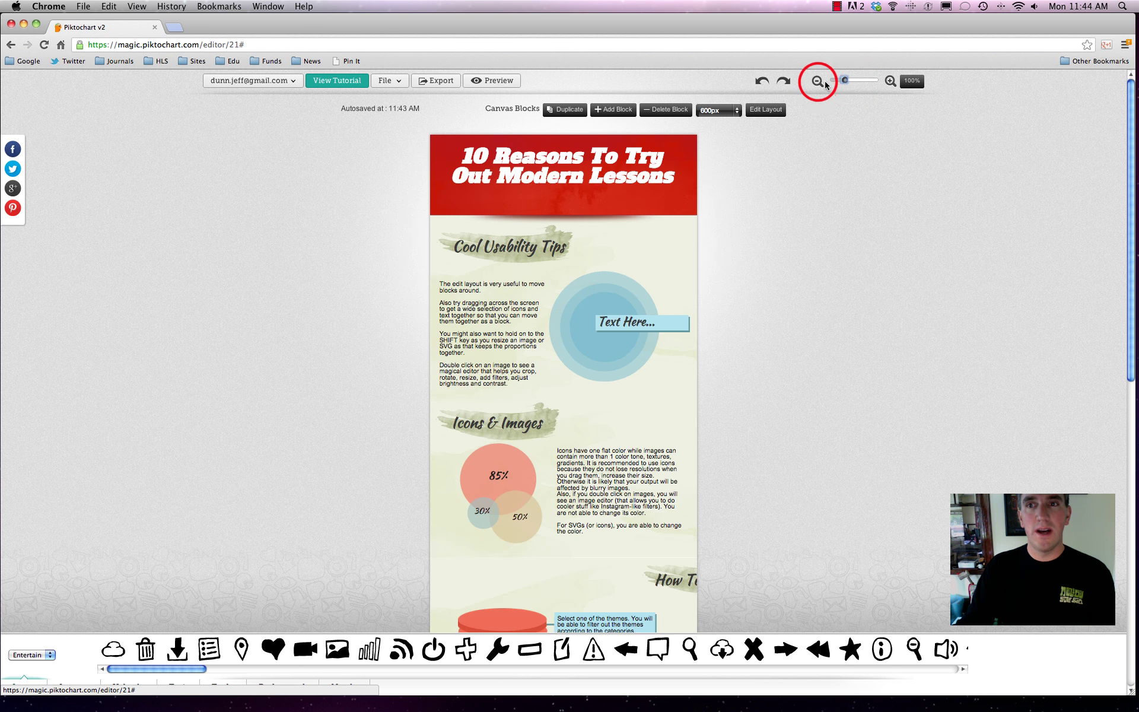
click(818, 81)
click(817, 81)
click(894, 81)
click(892, 82)
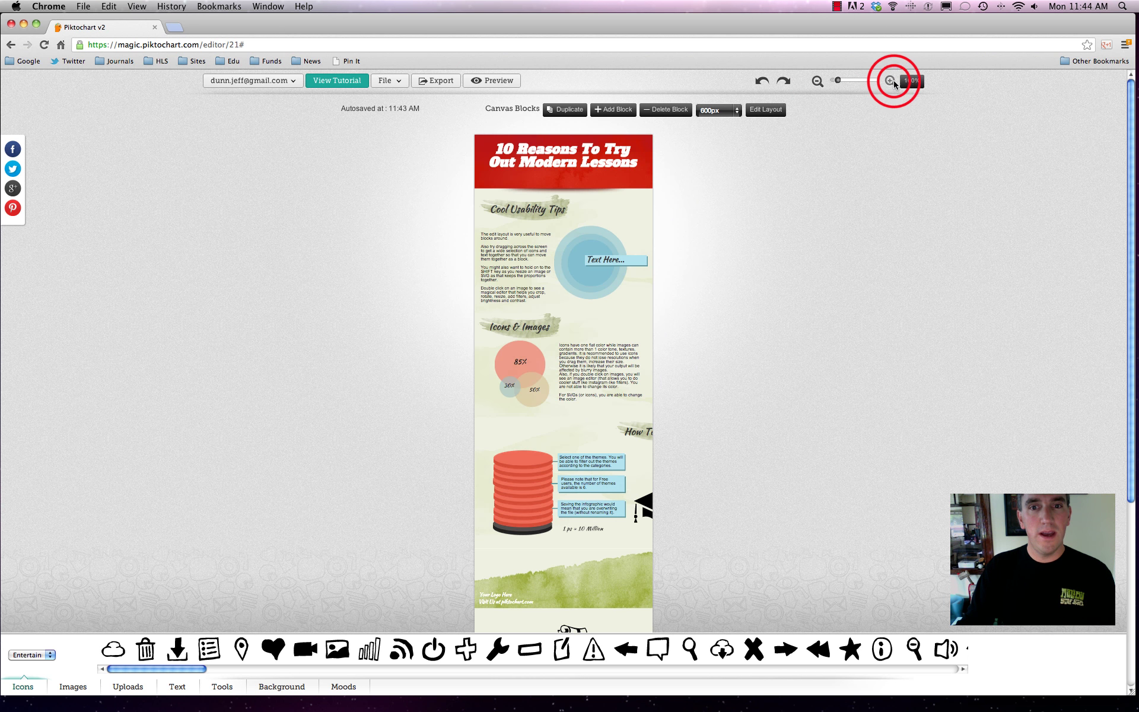
click(893, 82)
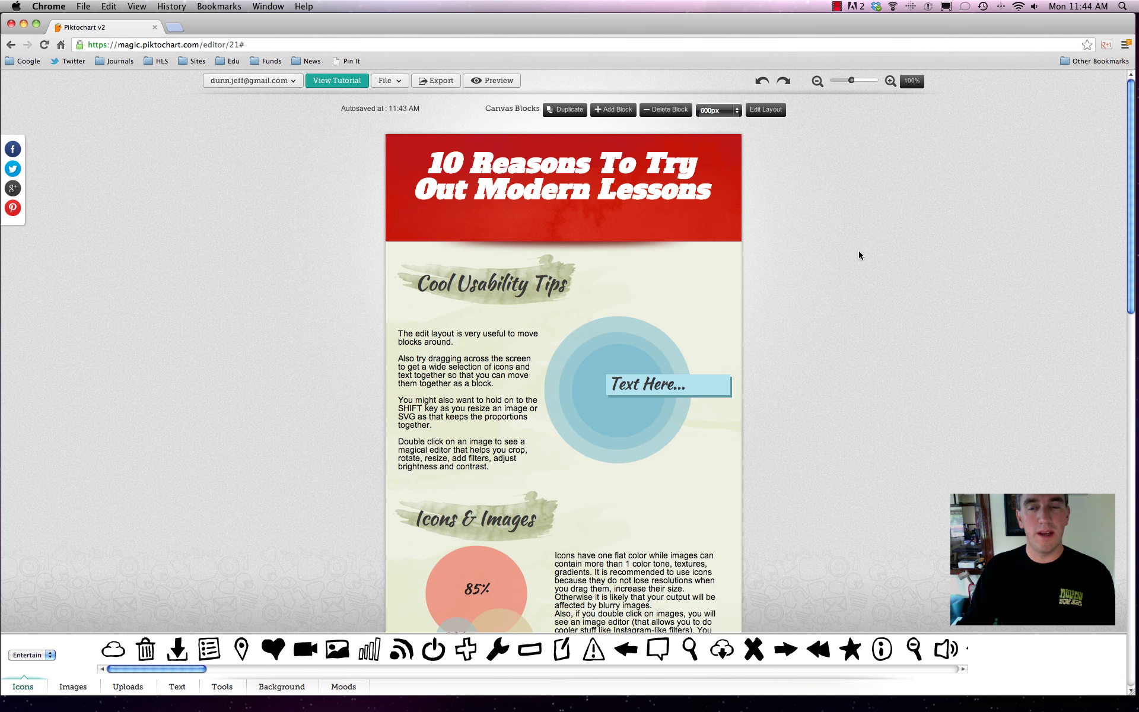
scroll(858, 240, down, 2)
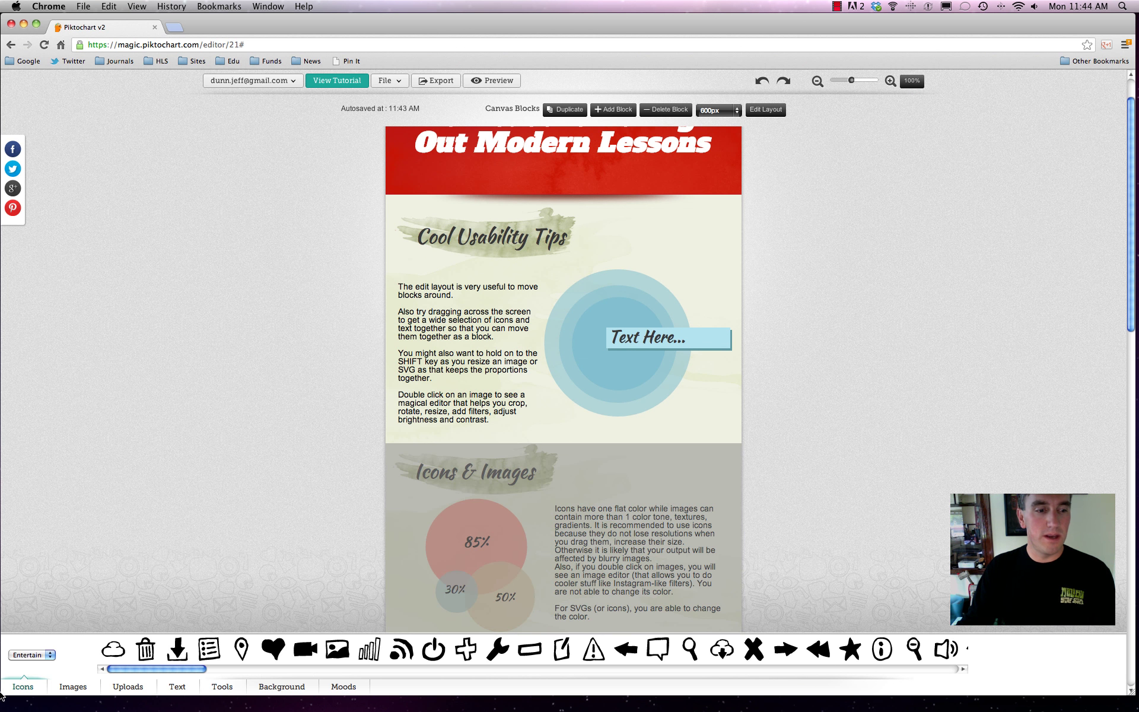
Browse Images, then show the Text heading styles and select the Cool Usability Tips heading.
click(81, 686)
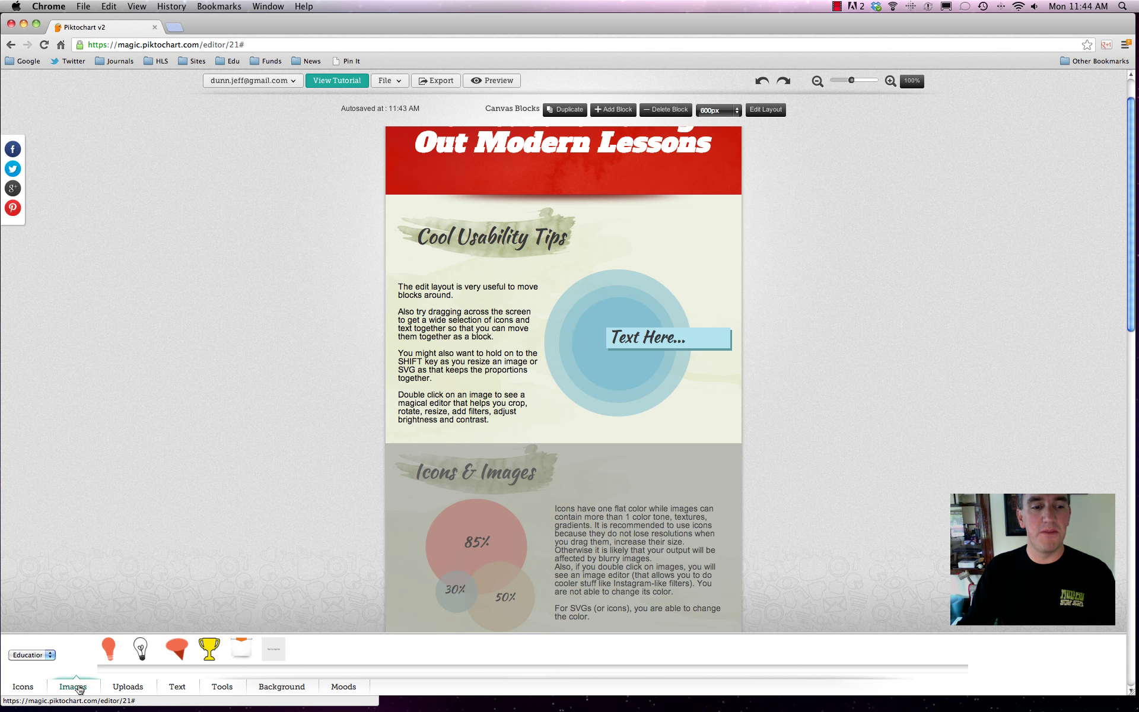
click(179, 686)
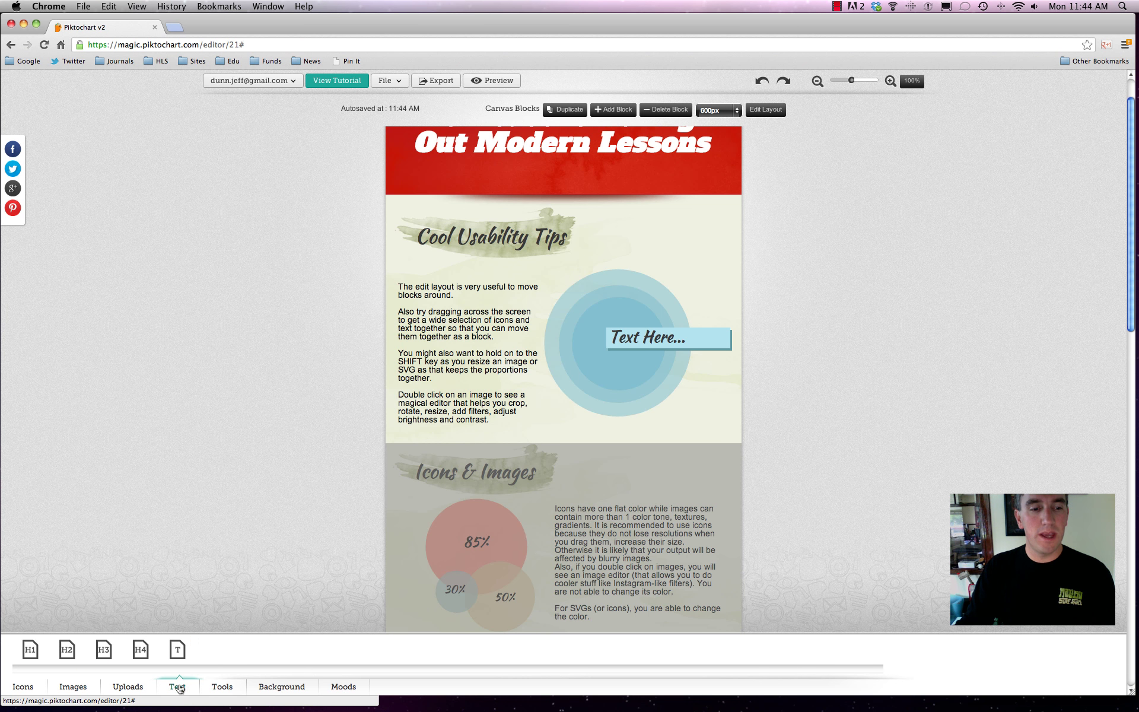
click(478, 239)
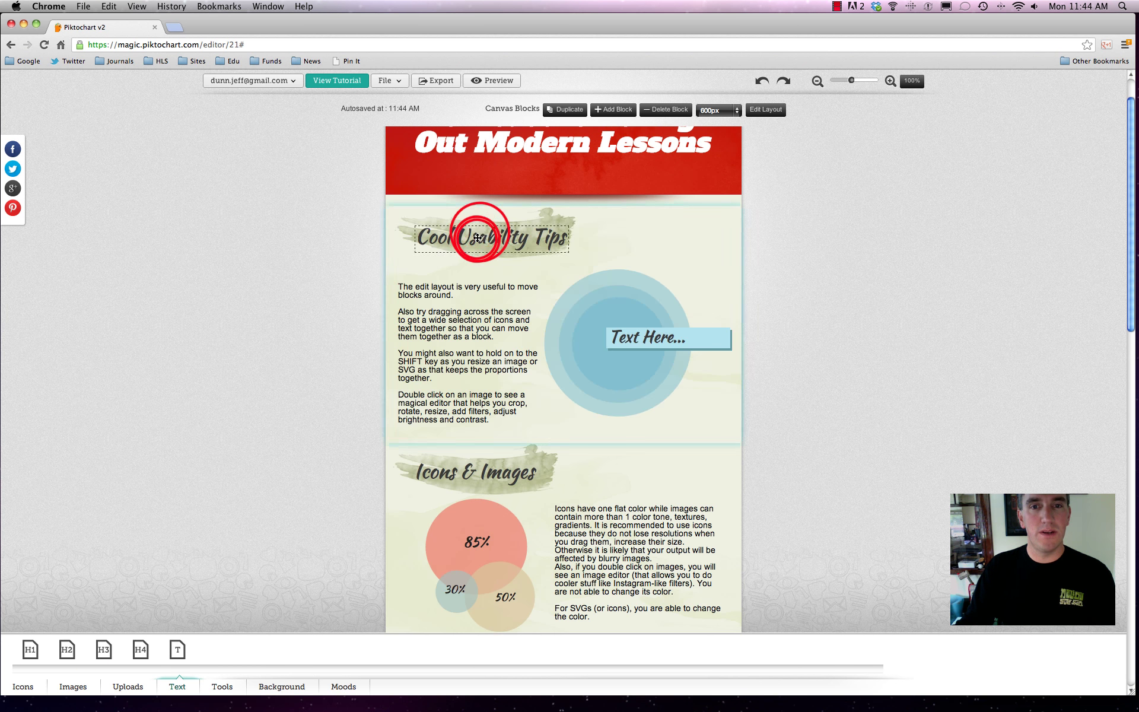
Add an H3 New Text Label and move it to the right of Cool Usability Tips.
double_click(456, 245)
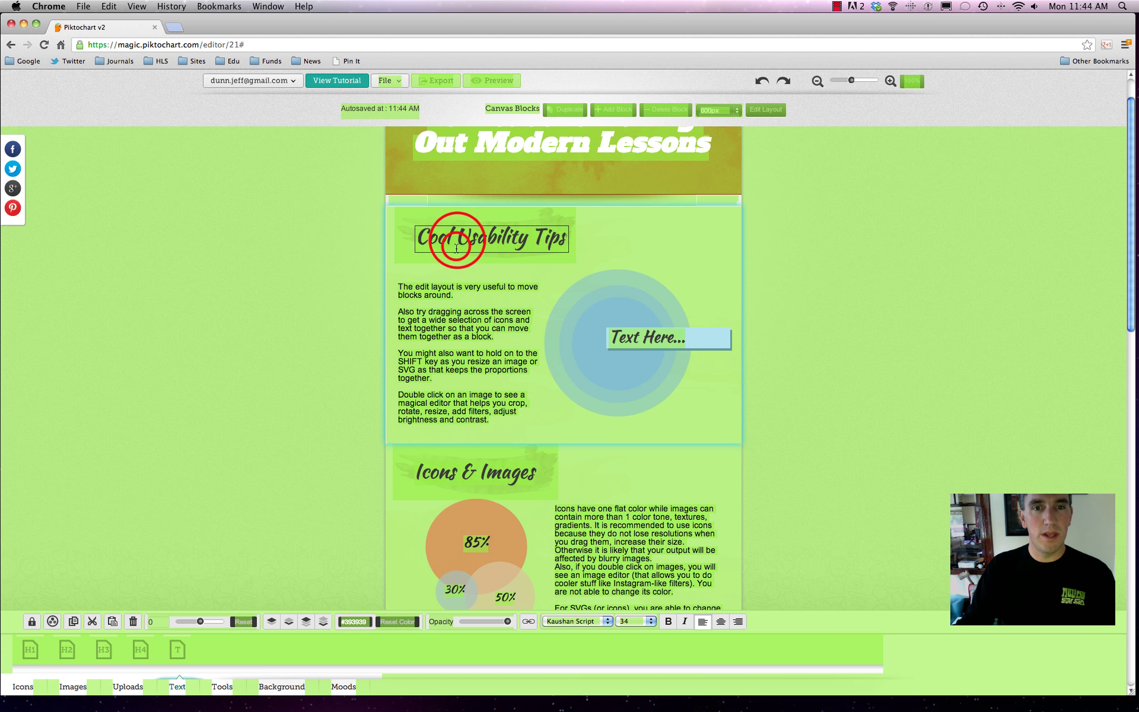
key(super+a)
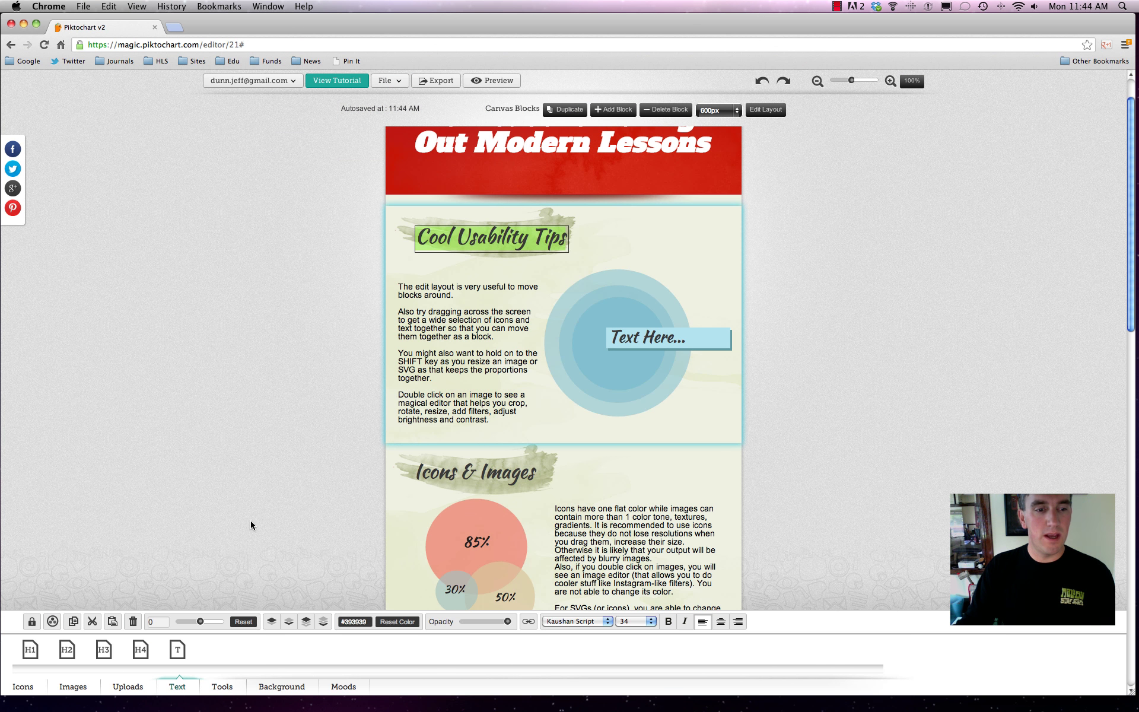
click(103, 649)
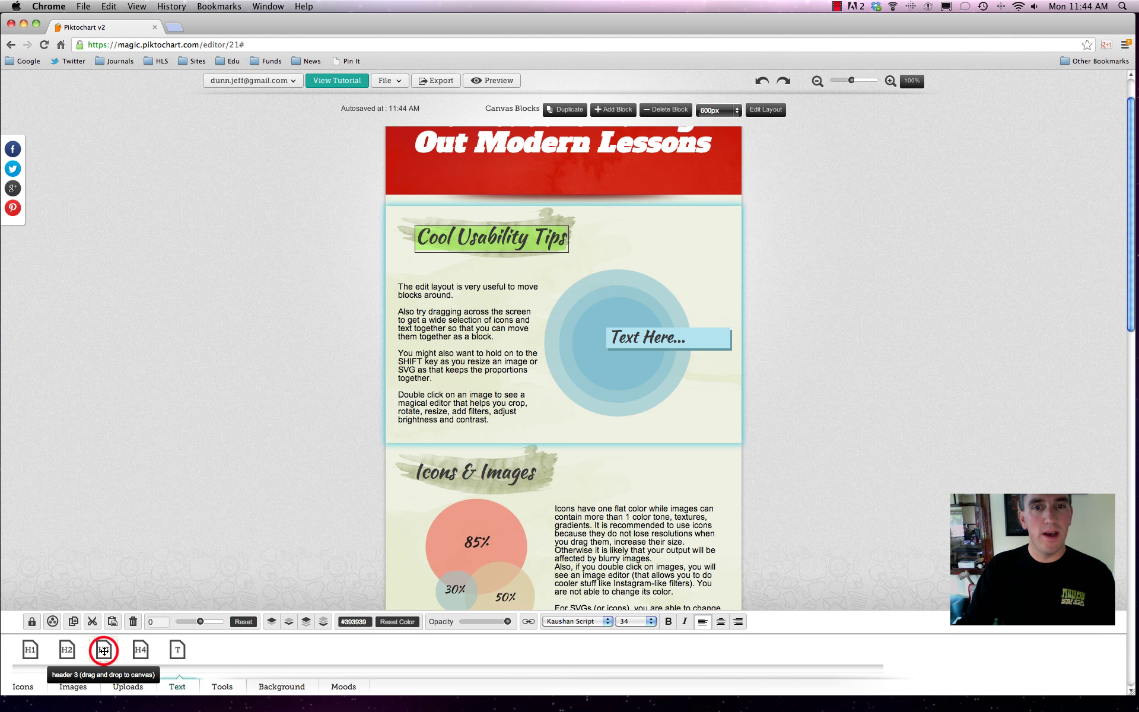
click(315, 231)
click(393, 234)
click(315, 231)
click(397, 233)
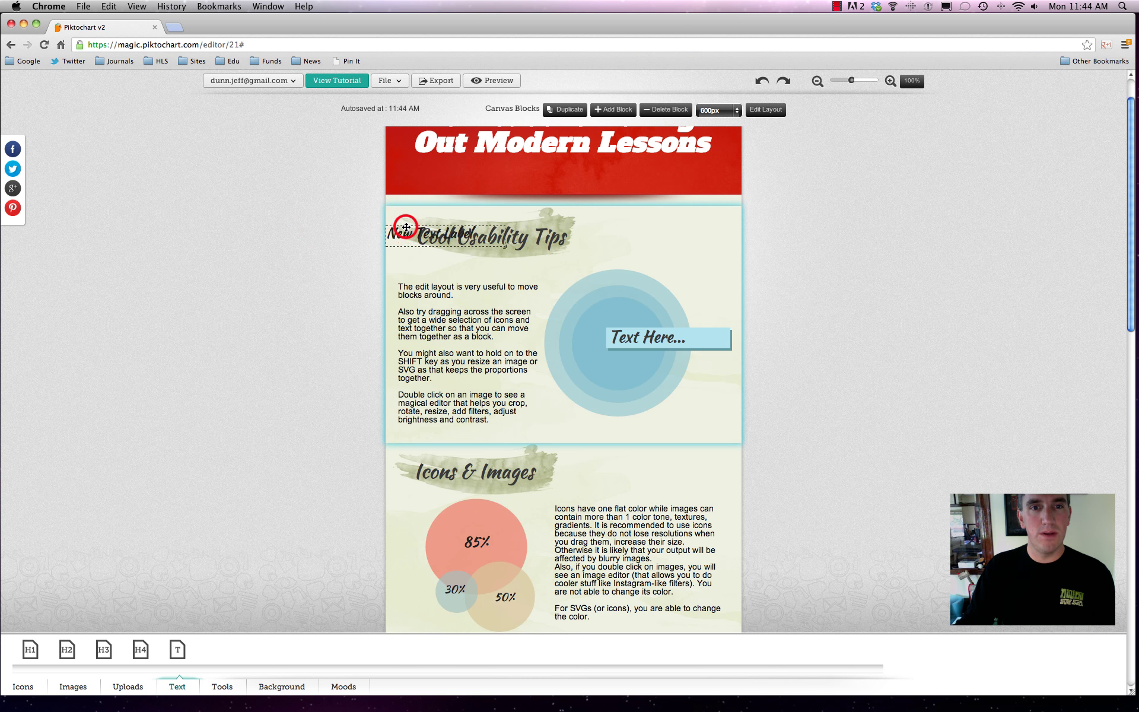
drag(396, 234, 620, 231)
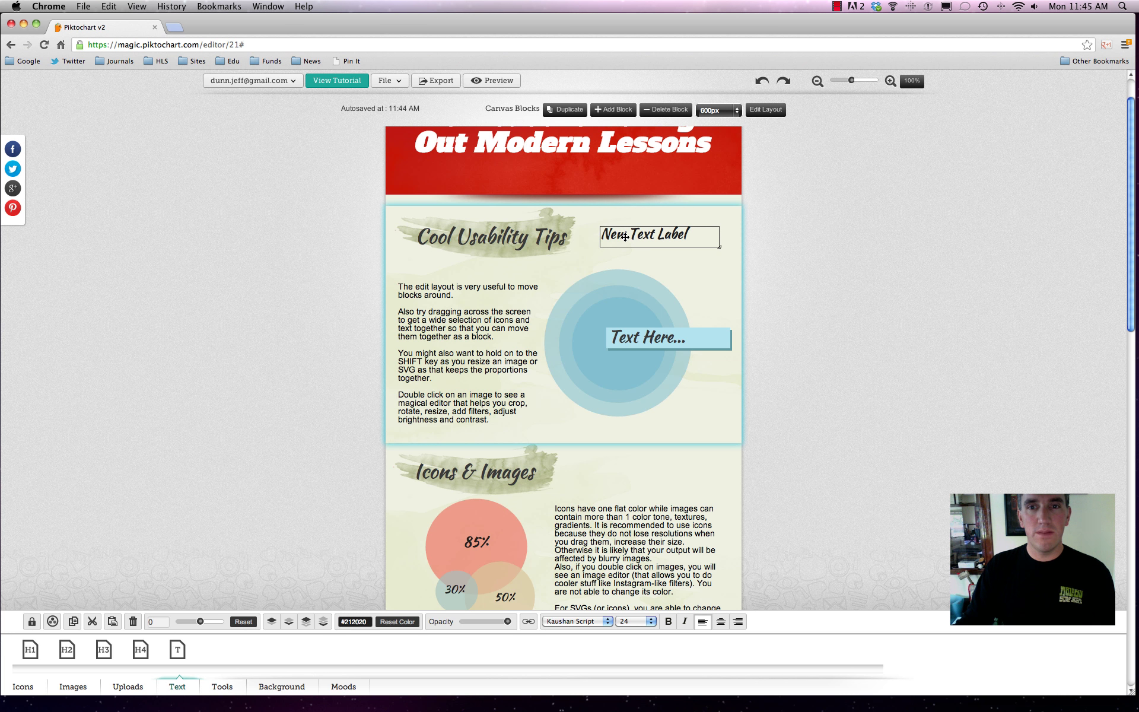
click(177, 688)
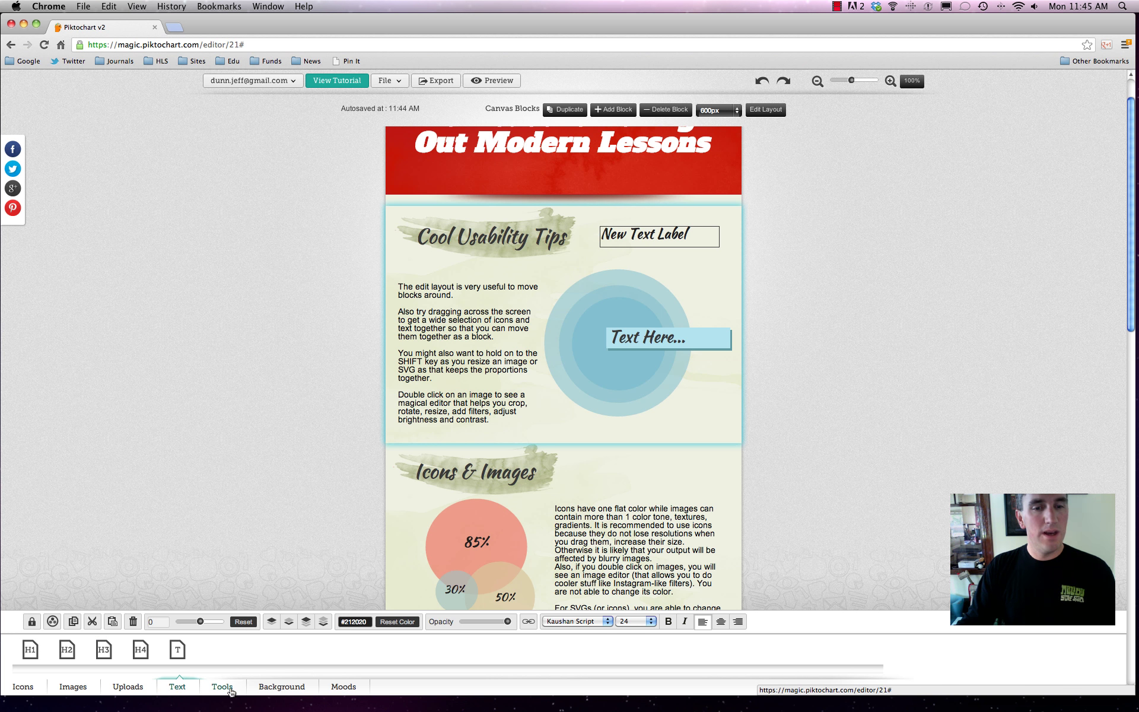
Change the label's text to 'Hello!' and bring up the chart tools.
click(635, 235)
click(650, 235)
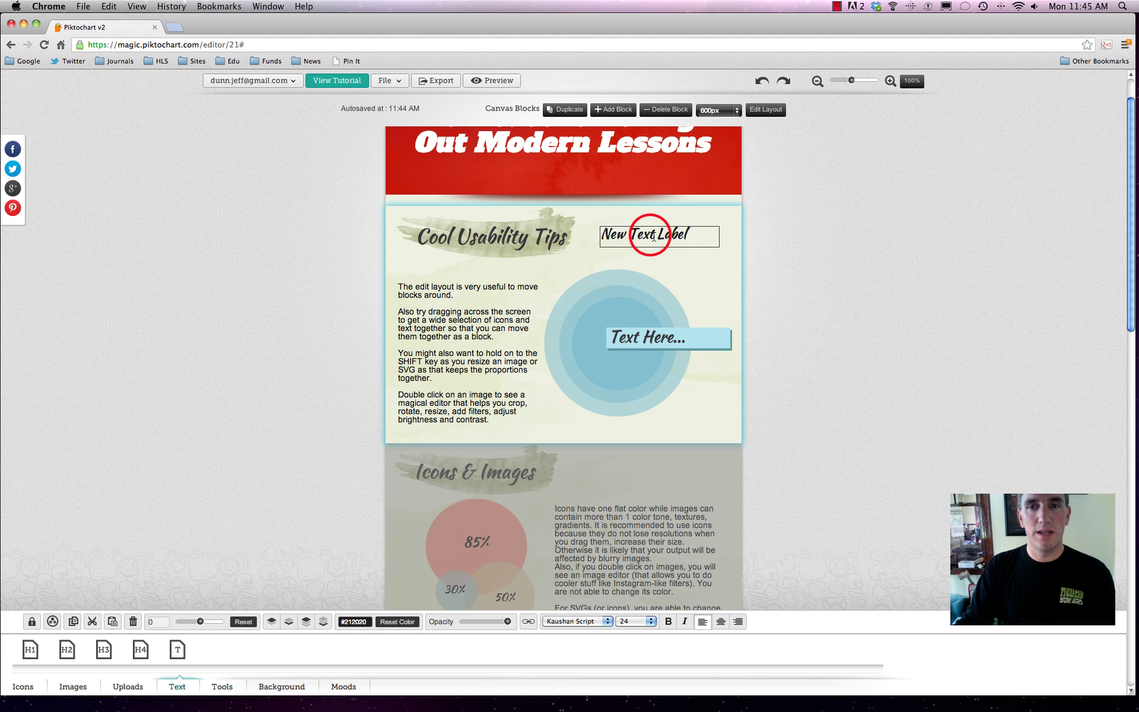
key(super+a)
text(Hello!)
click(841, 238)
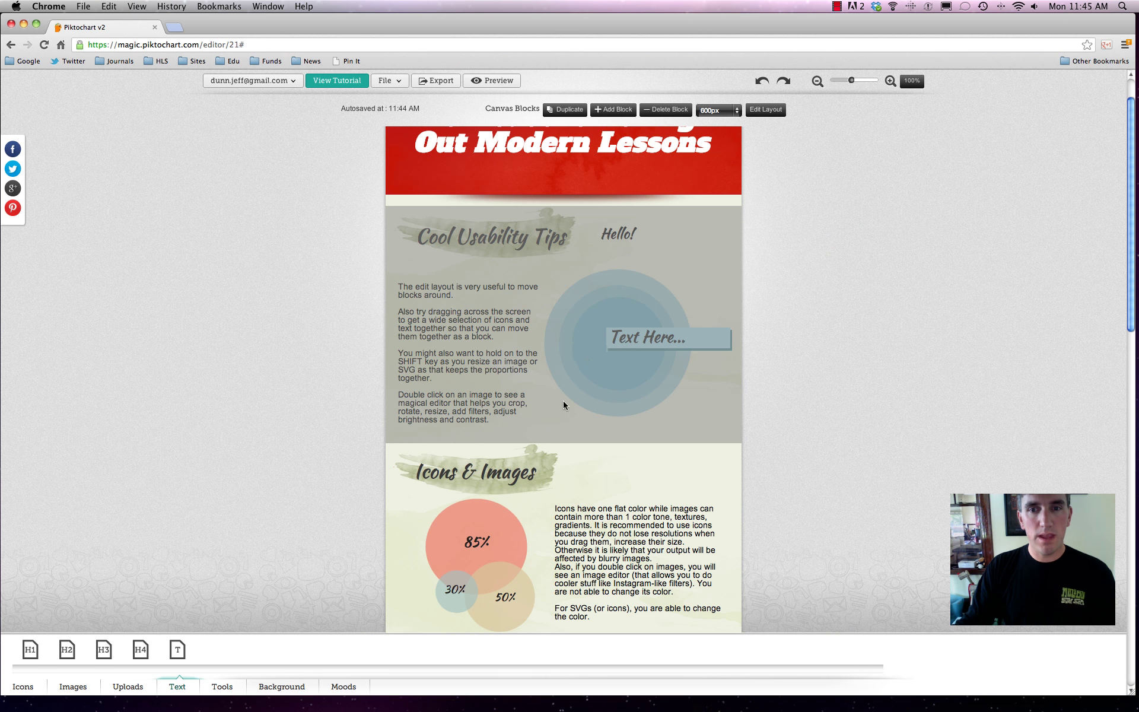
click(221, 685)
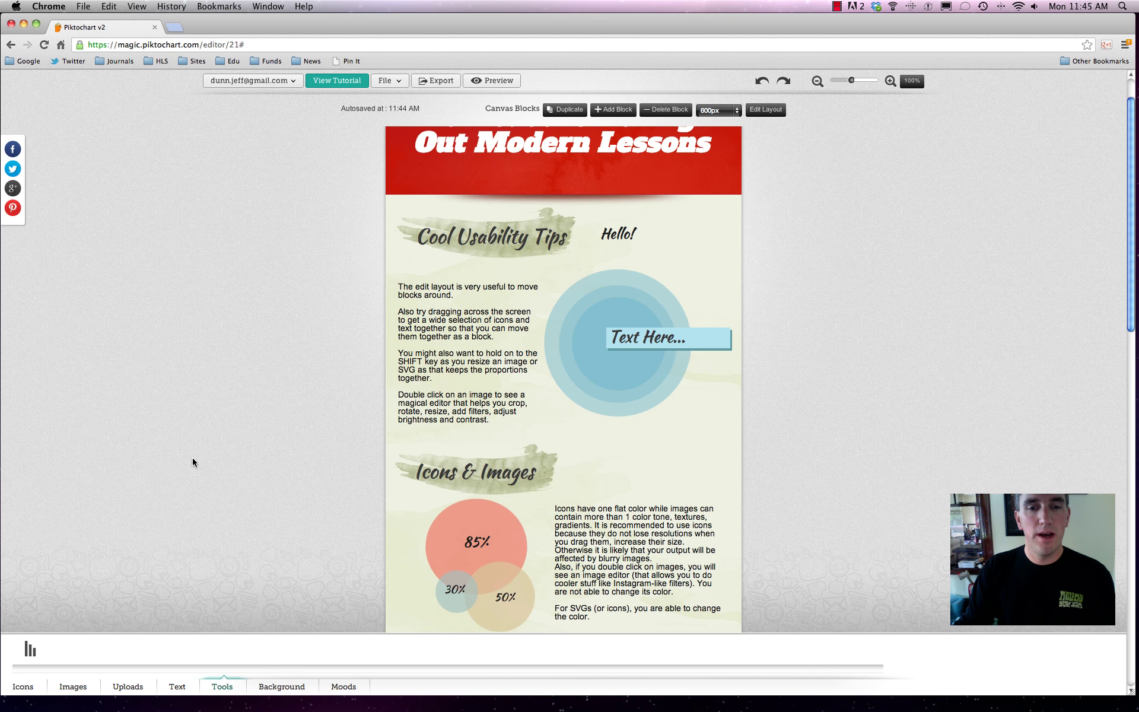
scroll(192, 460, down, 15)
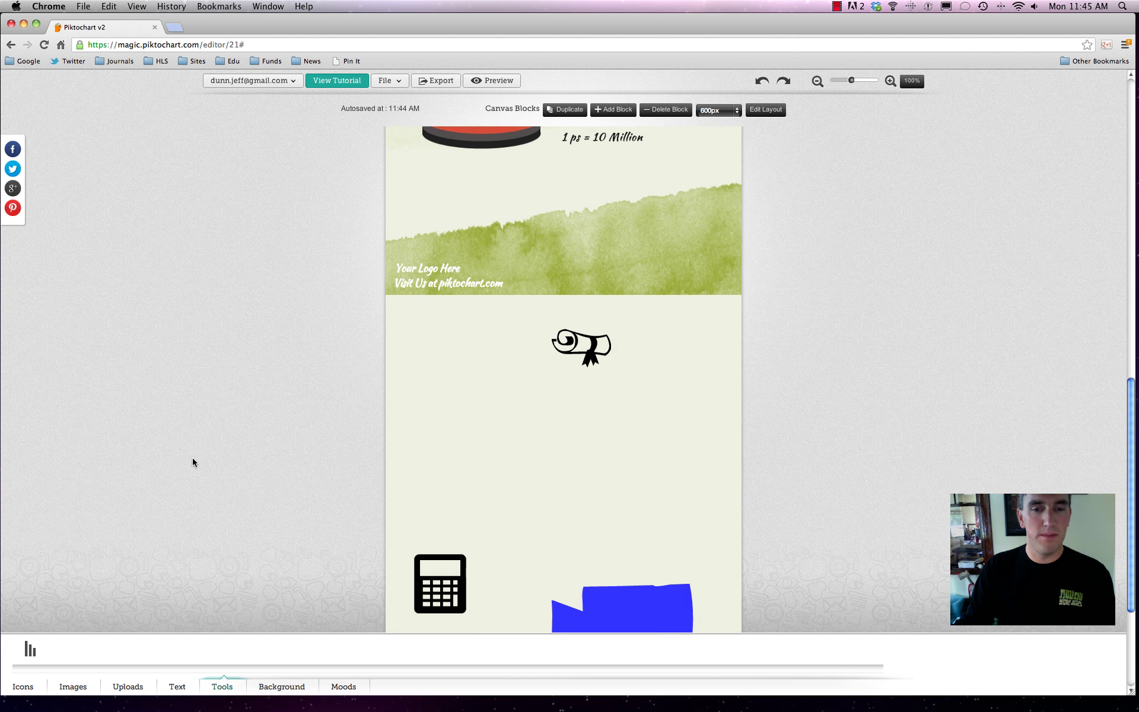
click(27, 652)
drag(28, 652, 490, 437)
click(408, 319)
click(426, 320)
click(630, 500)
click(660, 240)
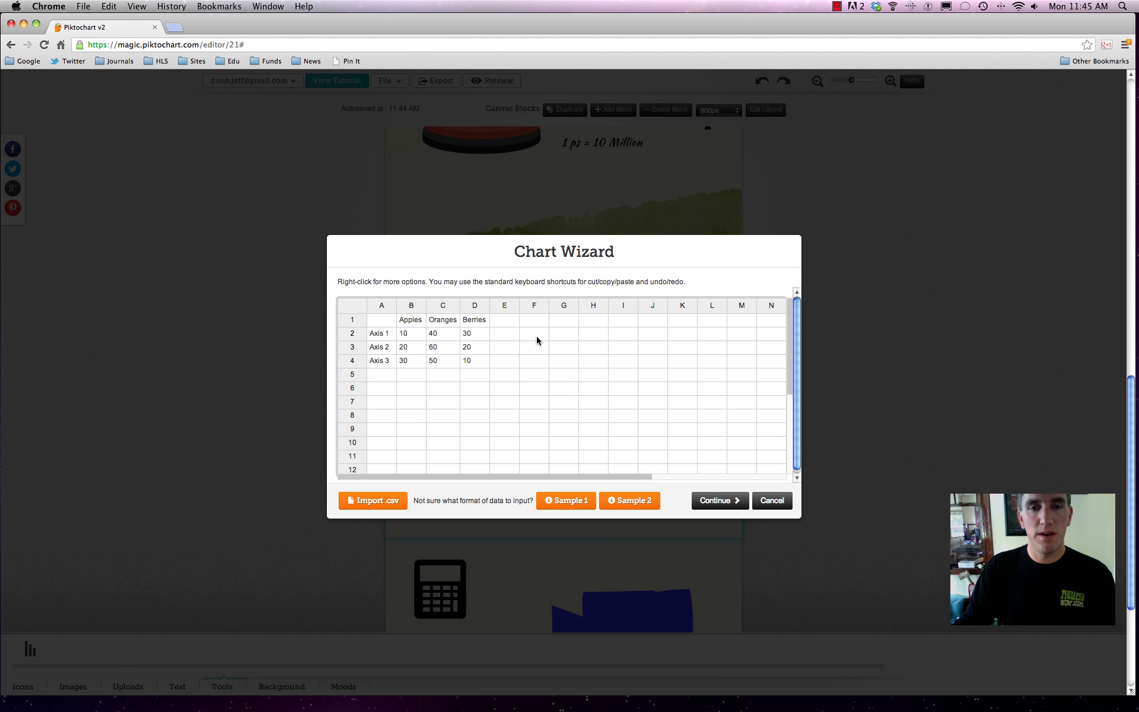
click(724, 501)
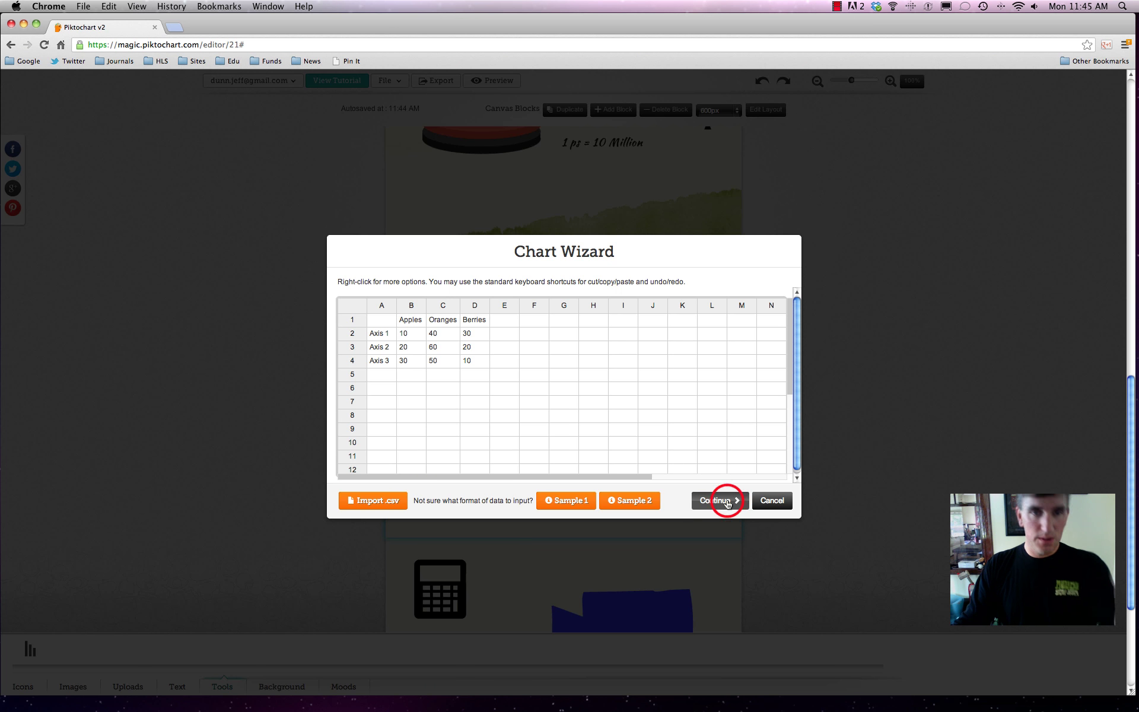
click(728, 502)
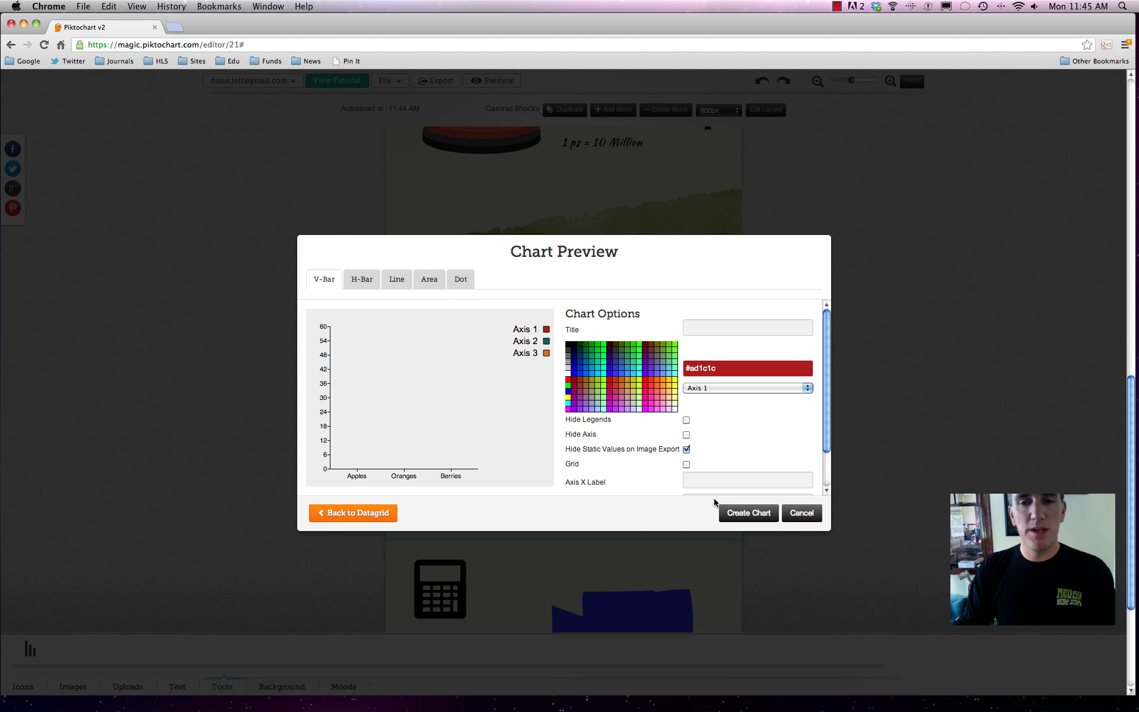
click(748, 522)
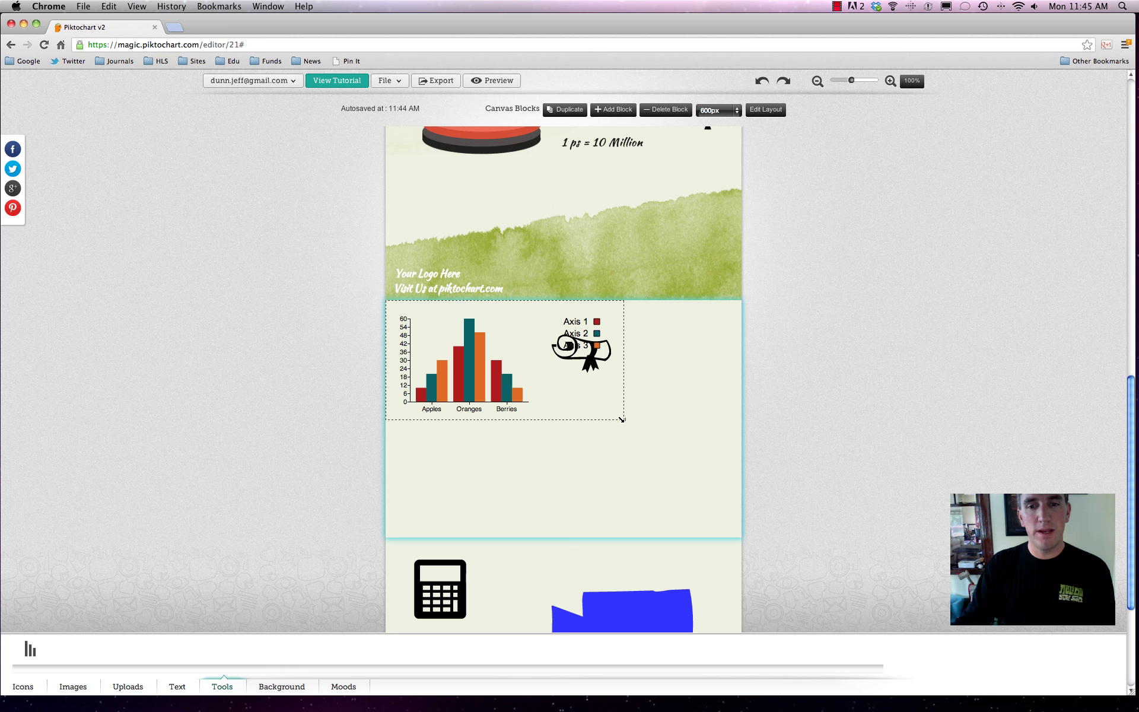
drag(621, 420, 796, 538)
click(596, 432)
click(560, 343)
click(963, 252)
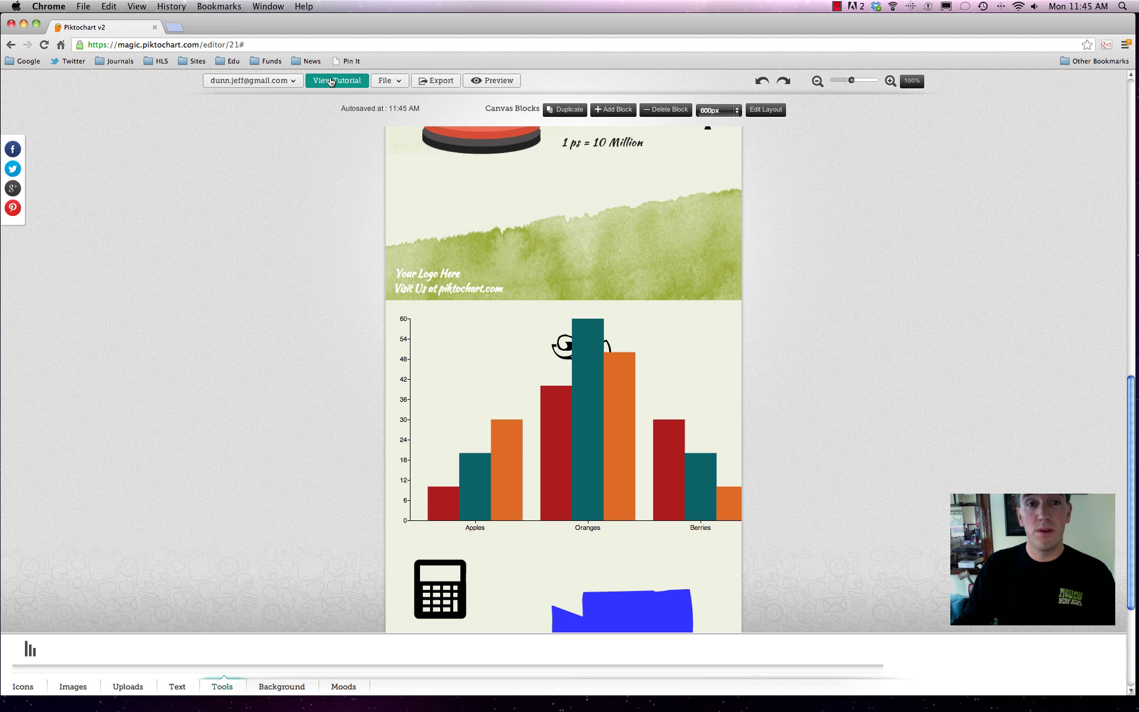
click(377, 82)
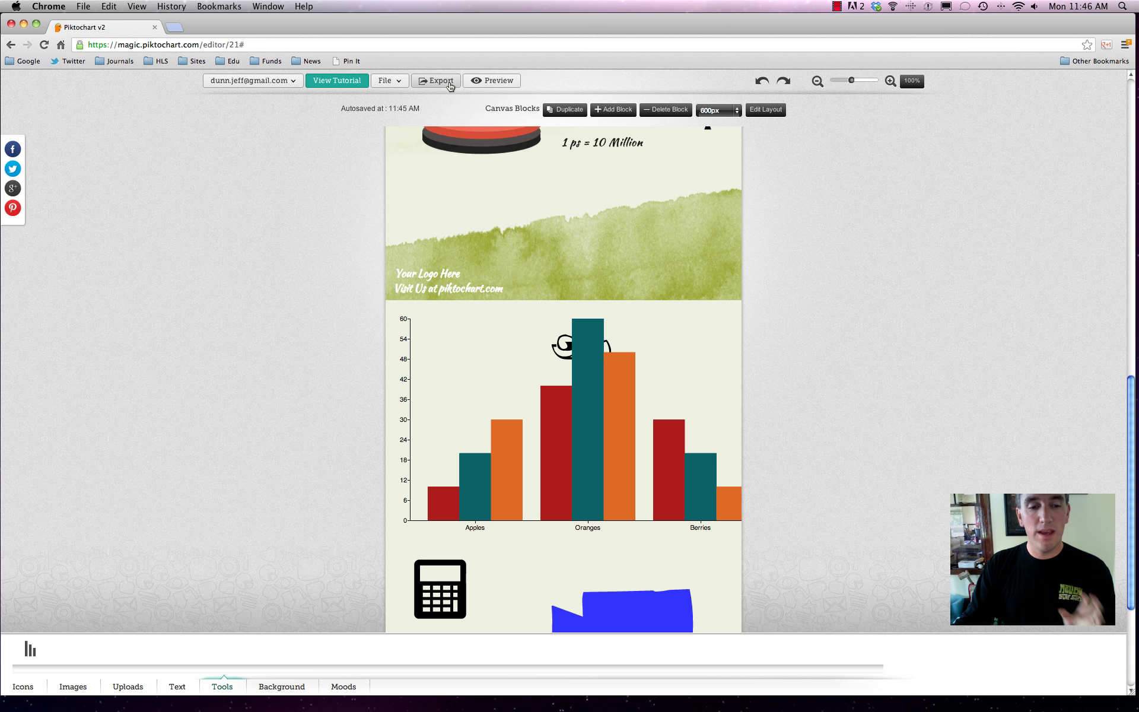
click(446, 84)
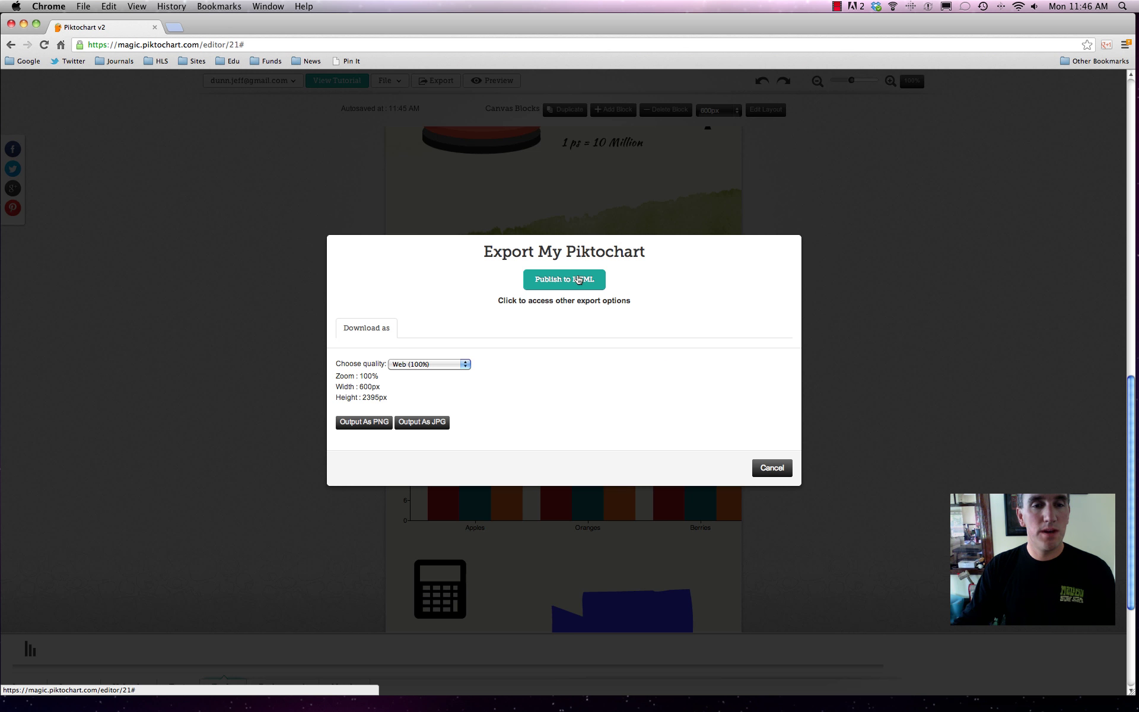
click(426, 364)
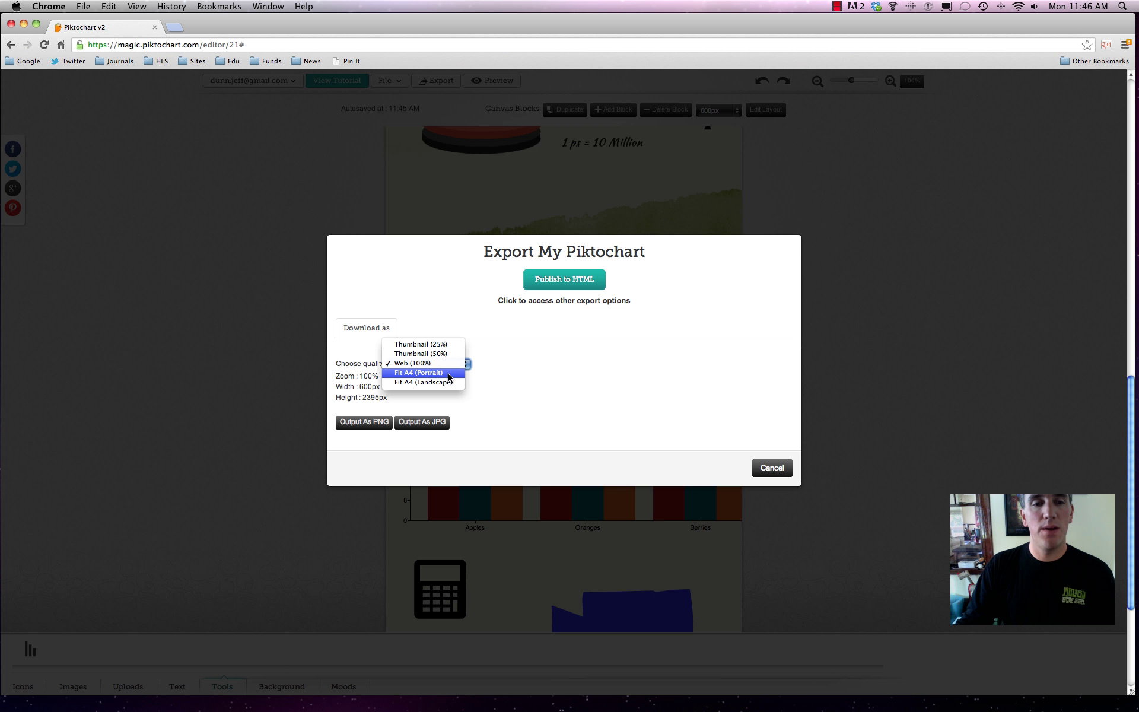
click(448, 374)
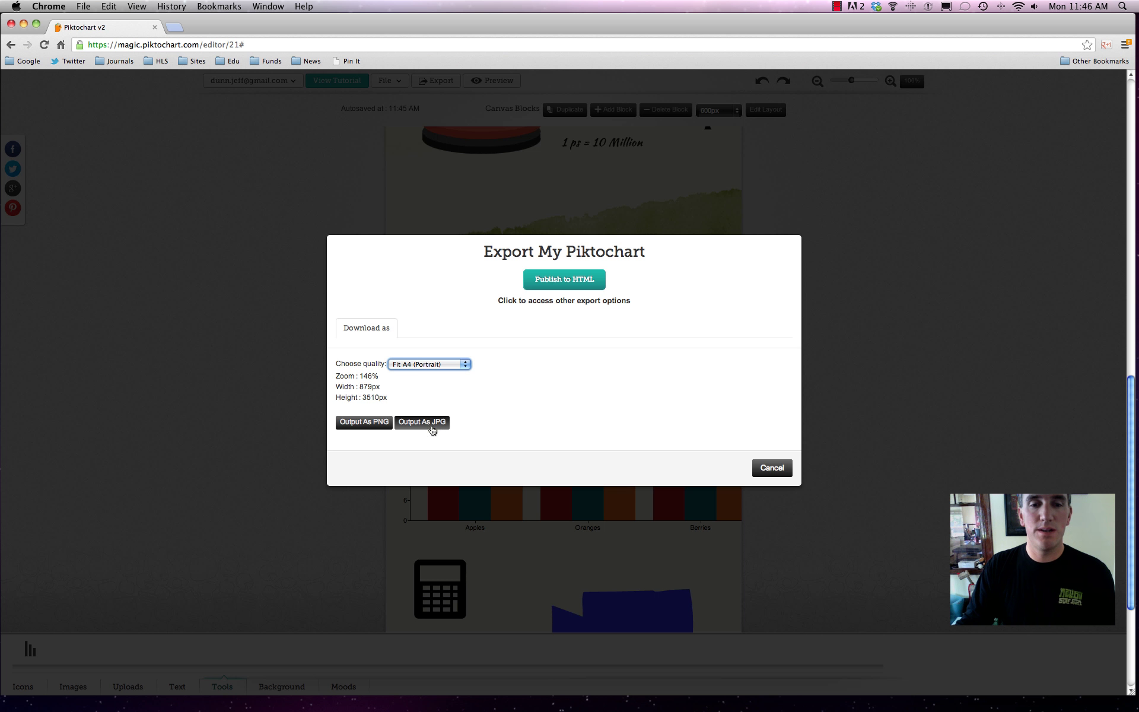
click(771, 467)
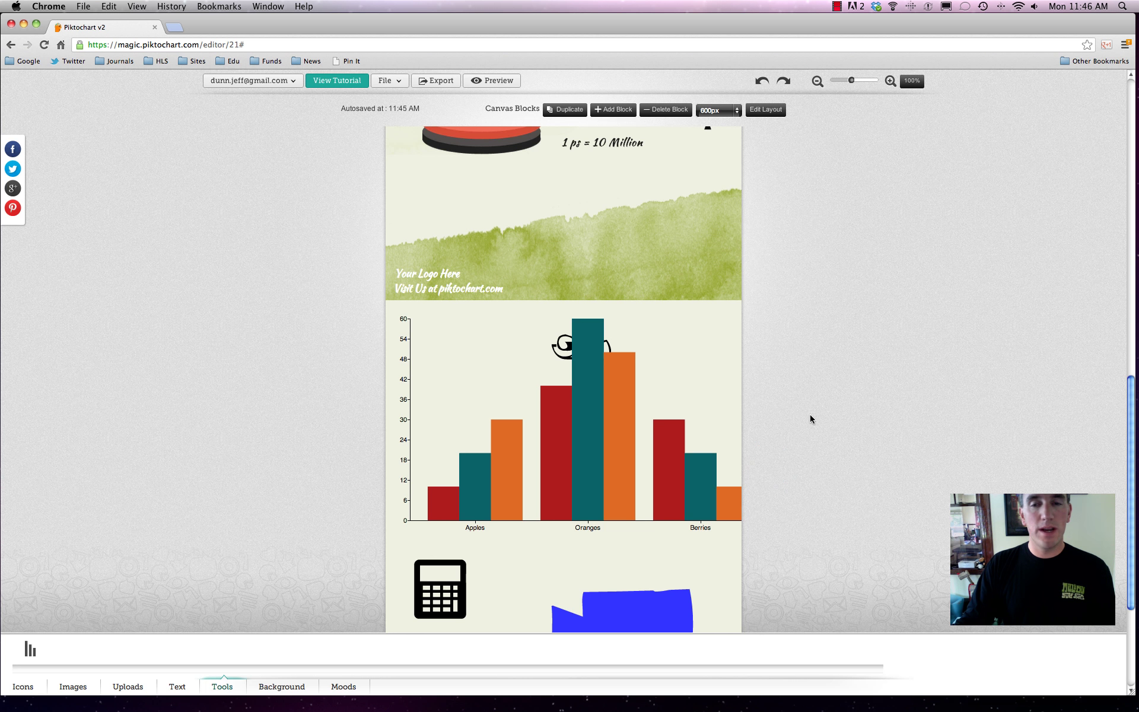
scroll(833, 386, up, 5)
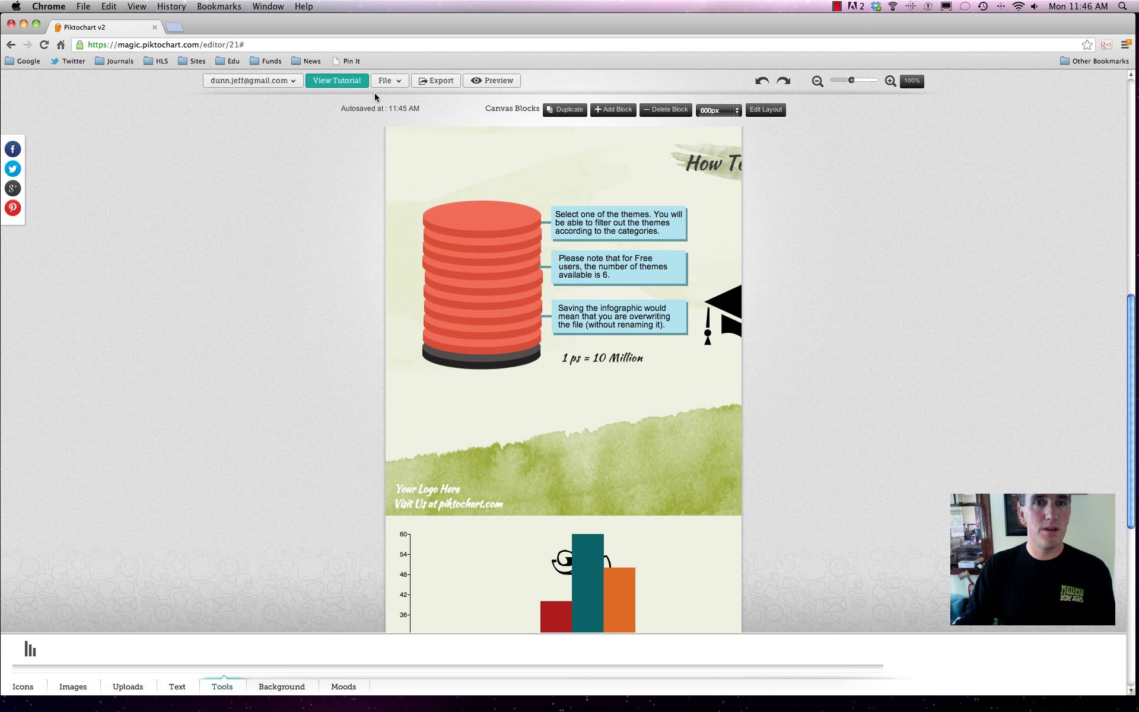
click(490, 81)
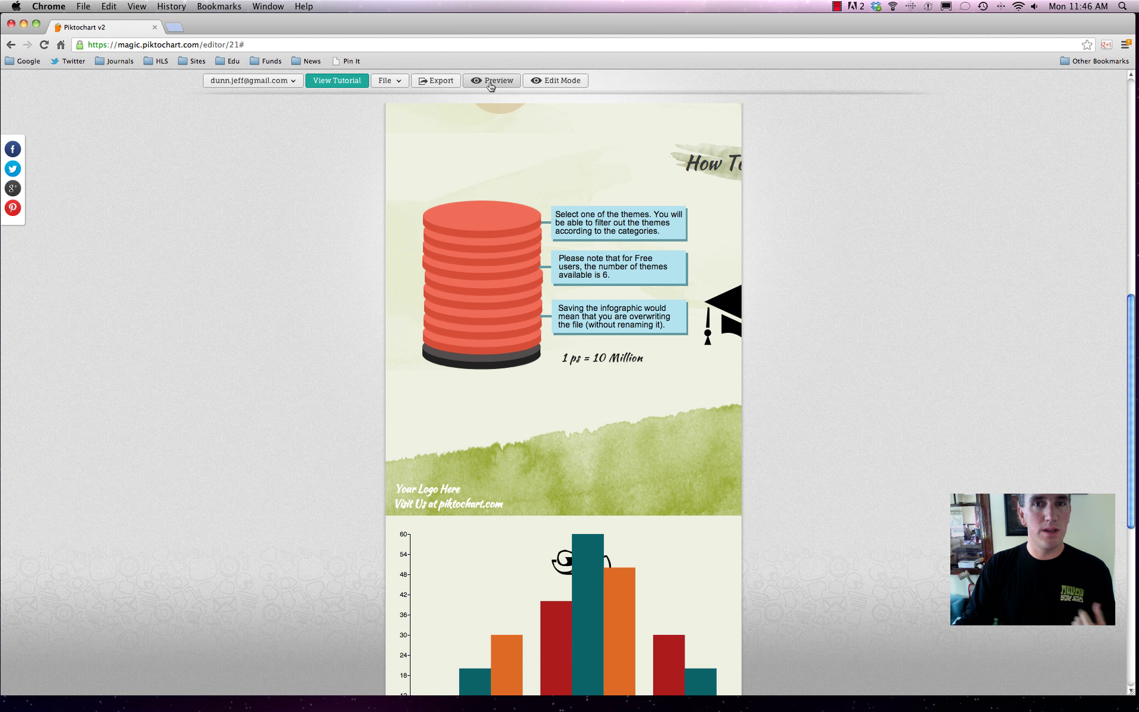
scroll(771, 230, down, 5)
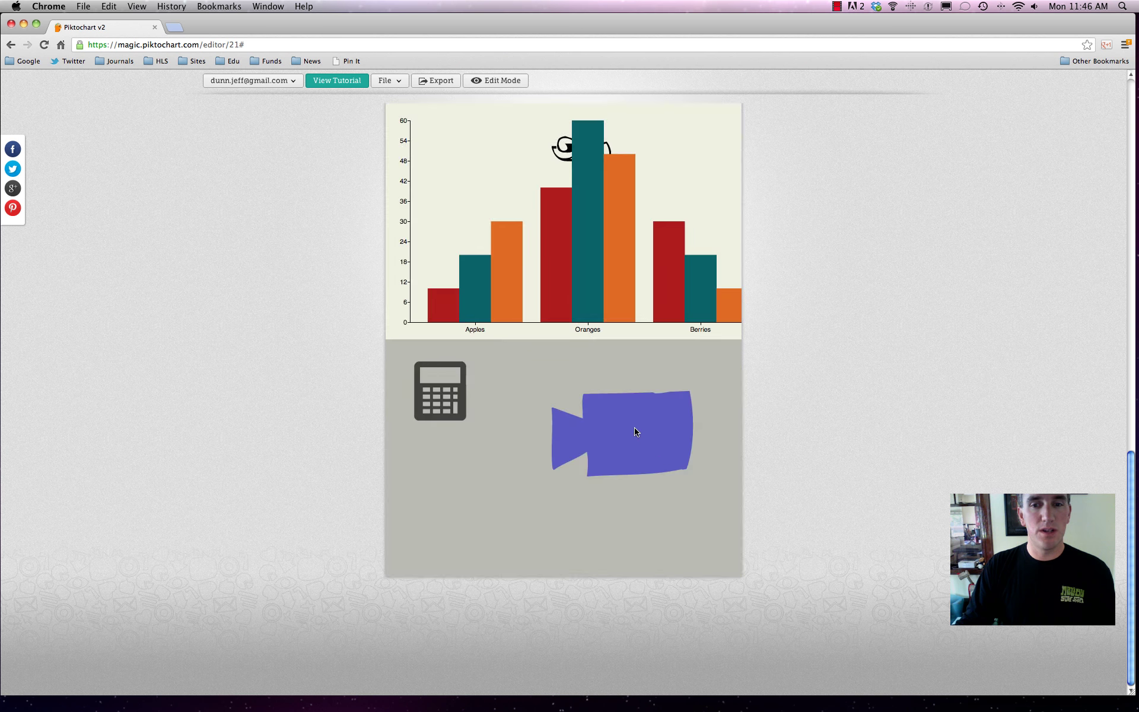
click(594, 242)
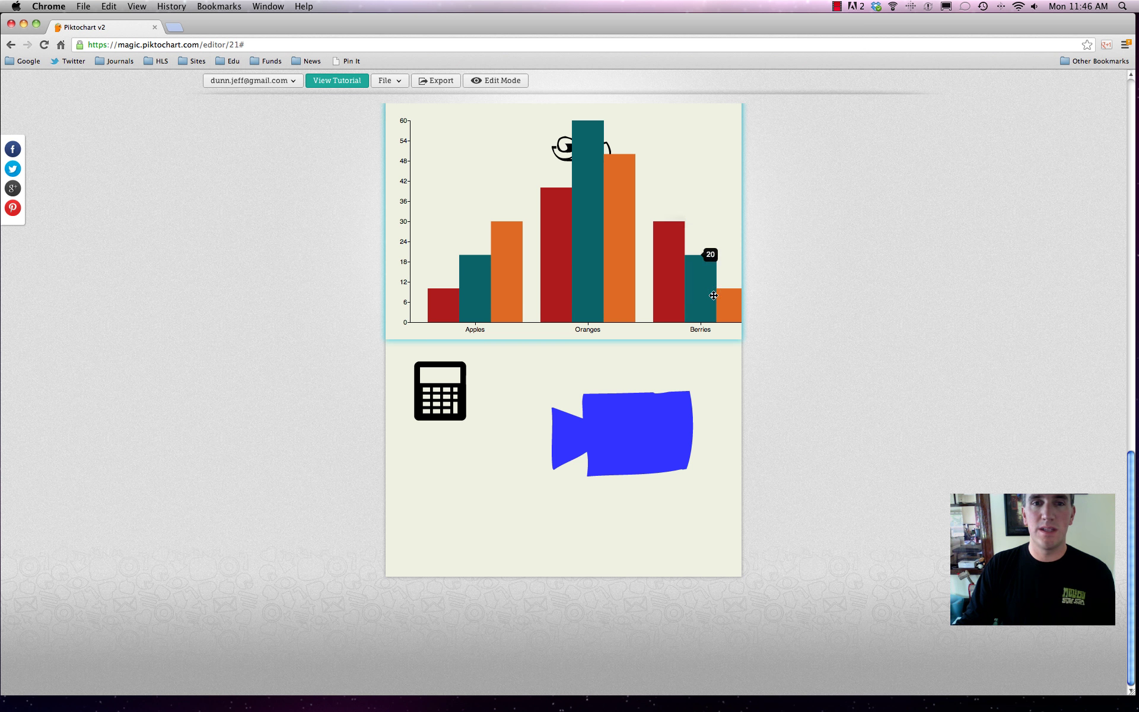
click(611, 439)
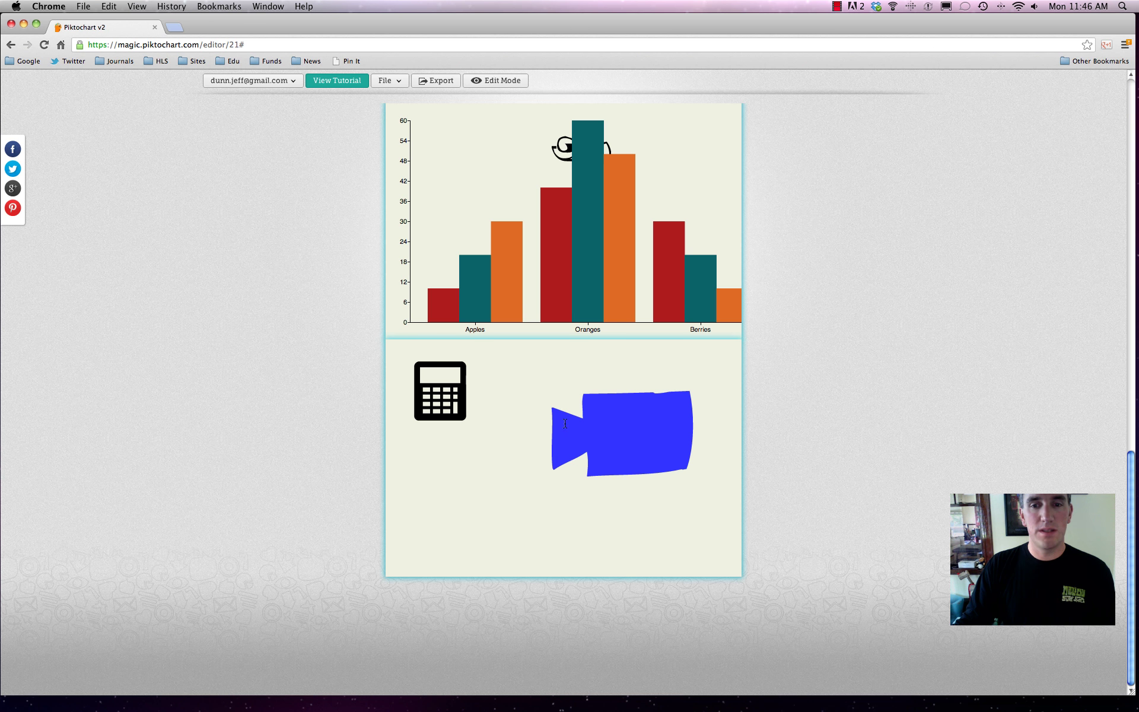
scroll(622, 403, up, 5)
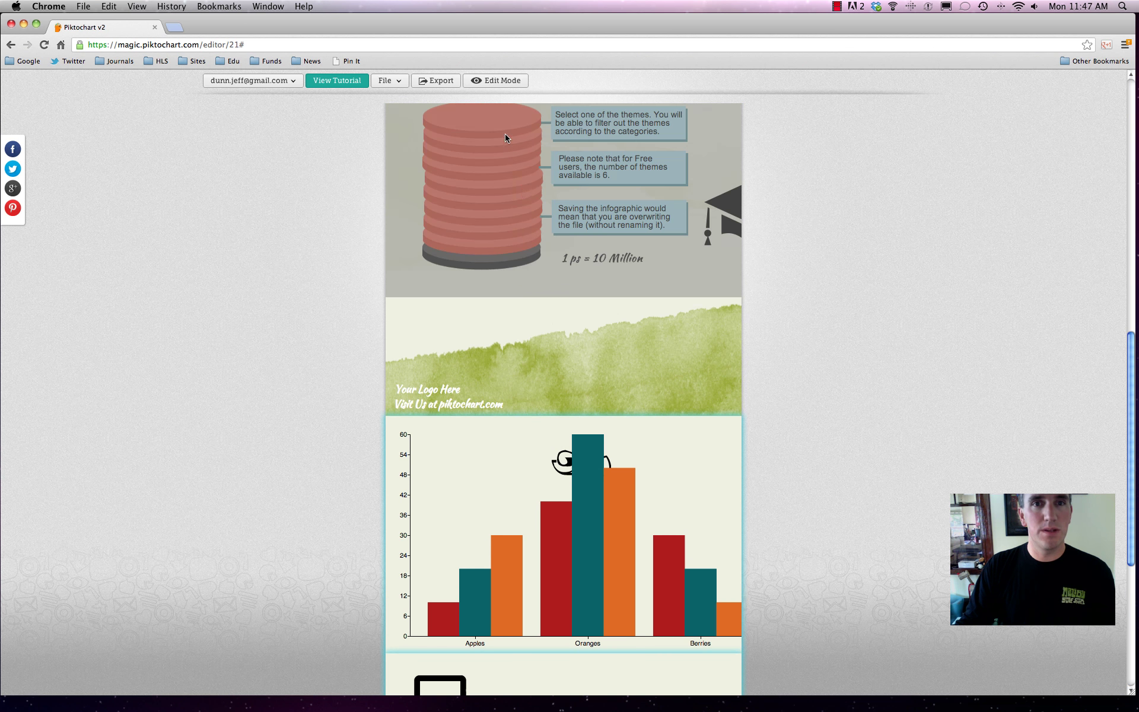
click(502, 80)
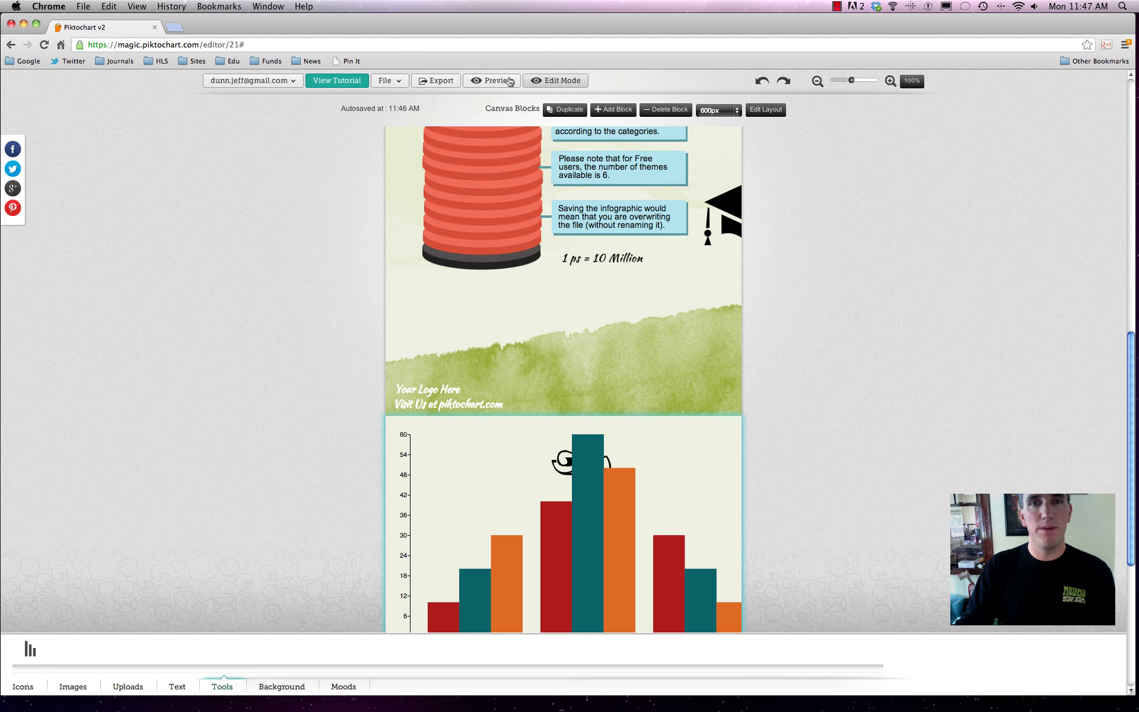
Switch the canvas width to 1280px and then back to 600px.
click(716, 110)
click(721, 128)
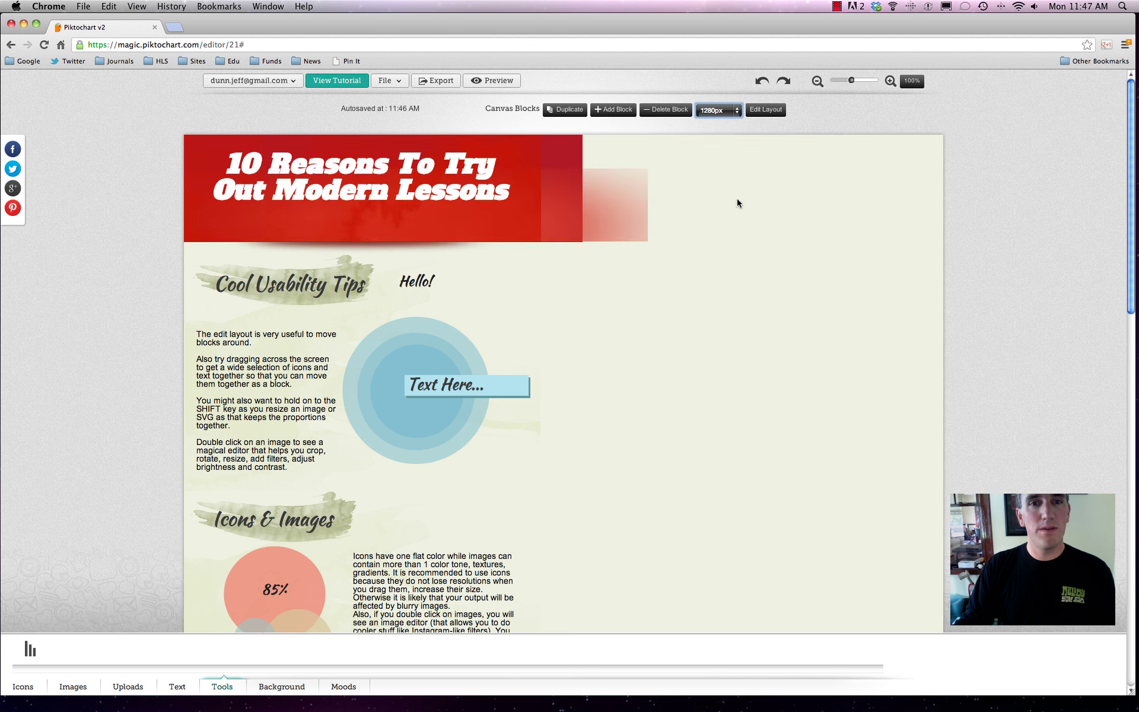
click(725, 105)
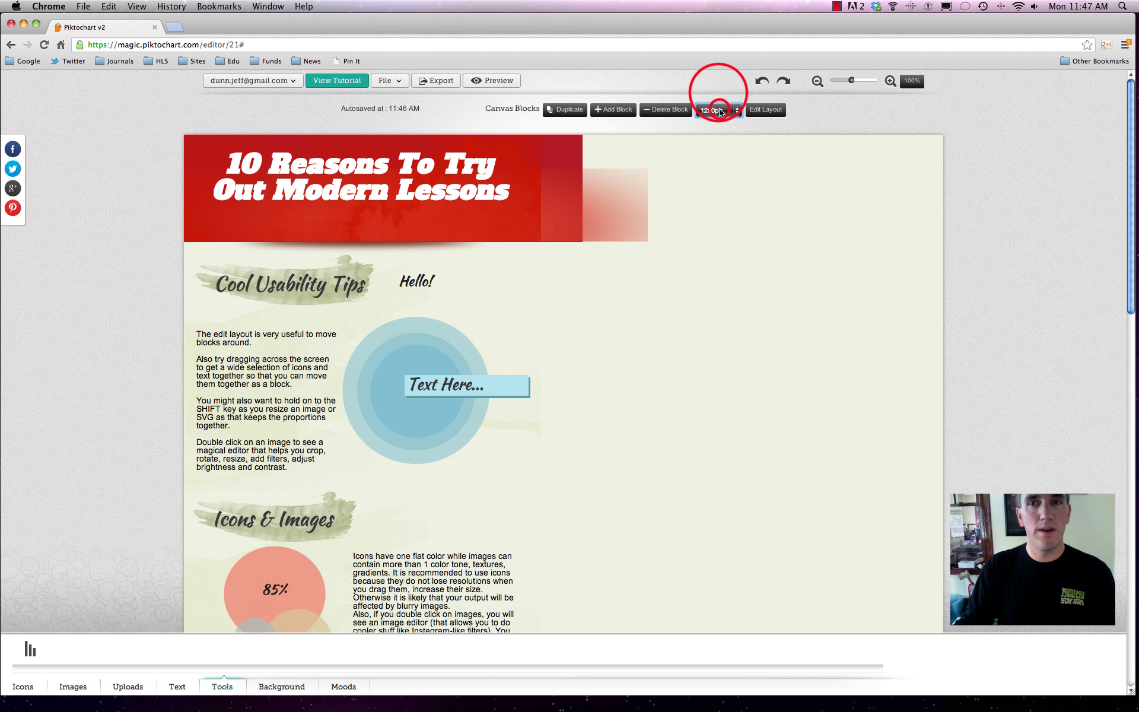
click(719, 89)
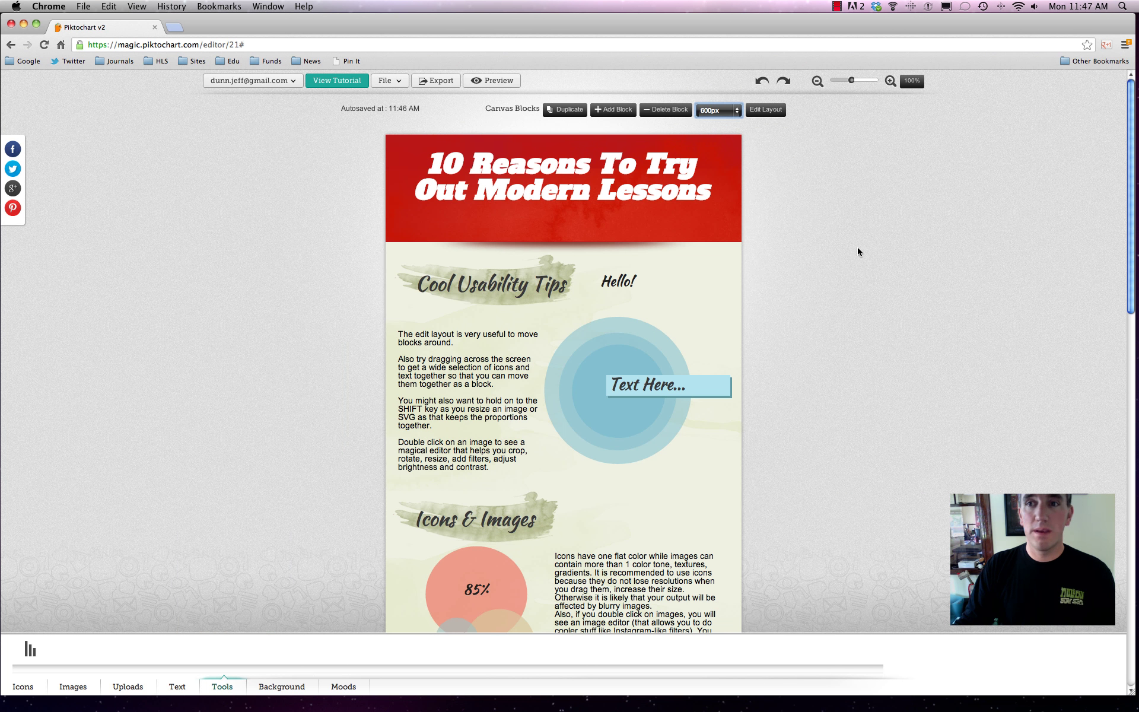
Try the Water Colour moods, settling on Water Colour 06.
click(280, 687)
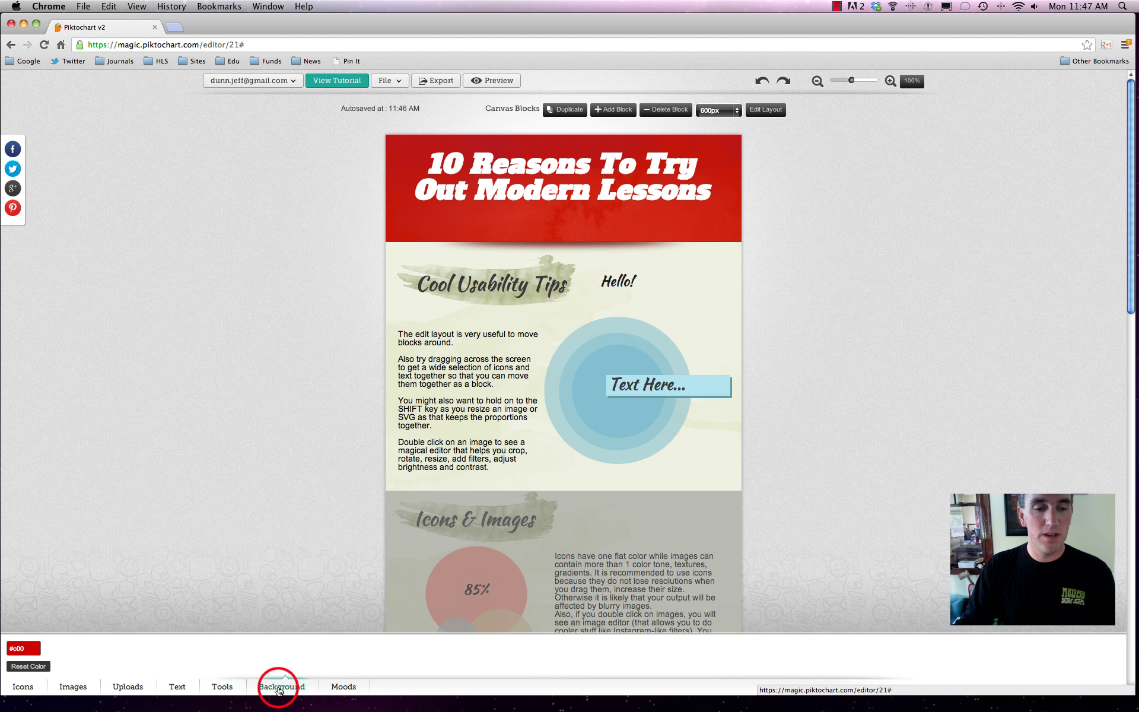
click(343, 686)
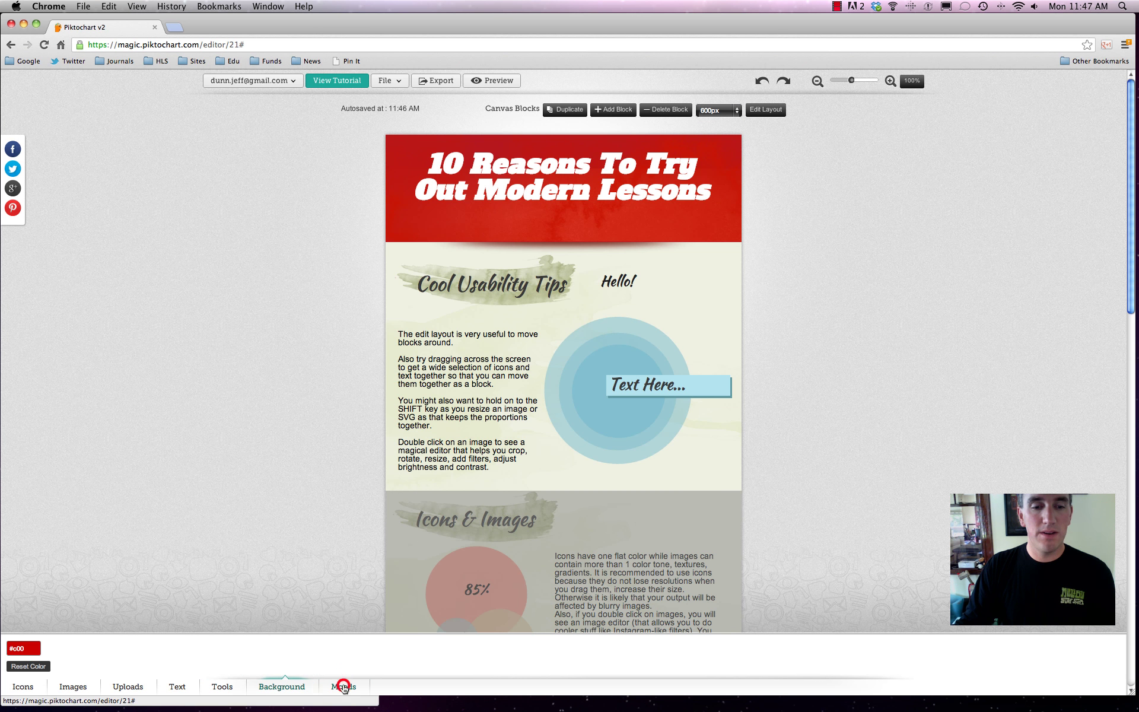
click(244, 647)
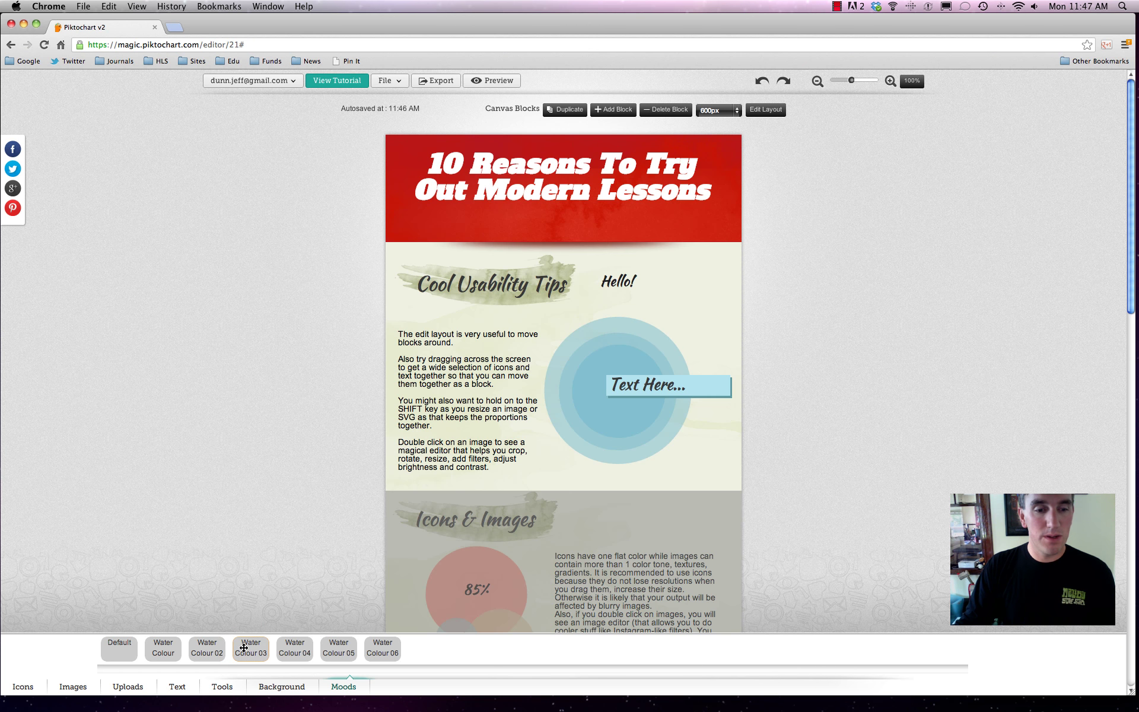
click(295, 648)
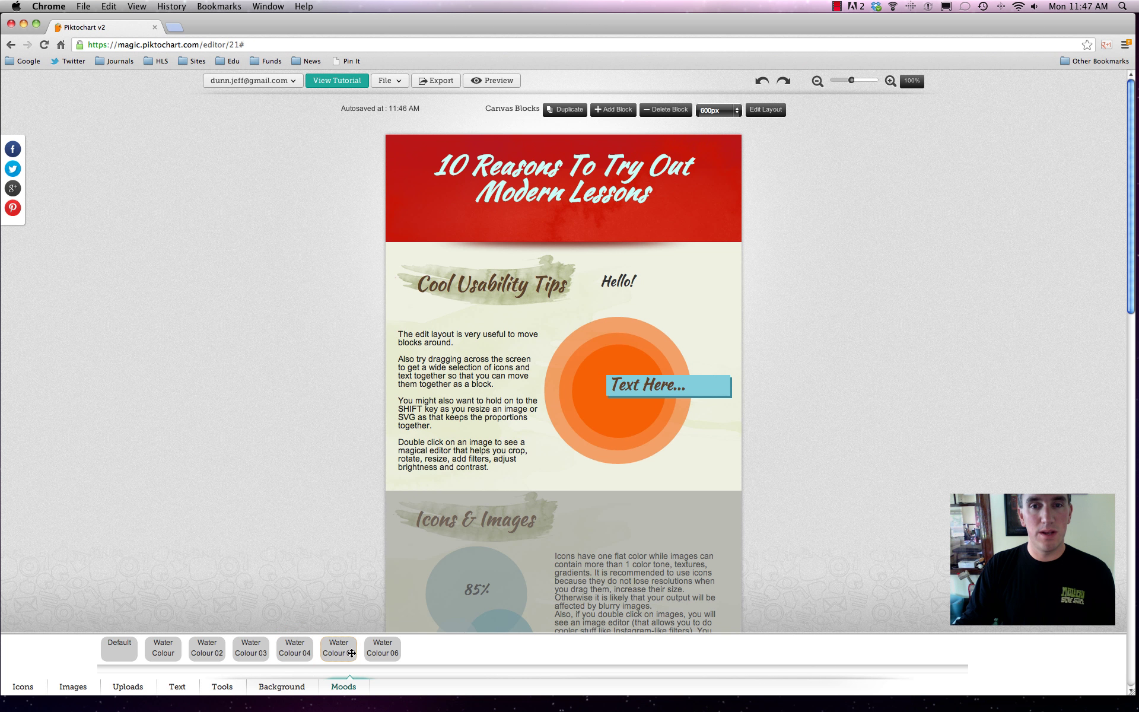
click(382, 647)
click(393, 653)
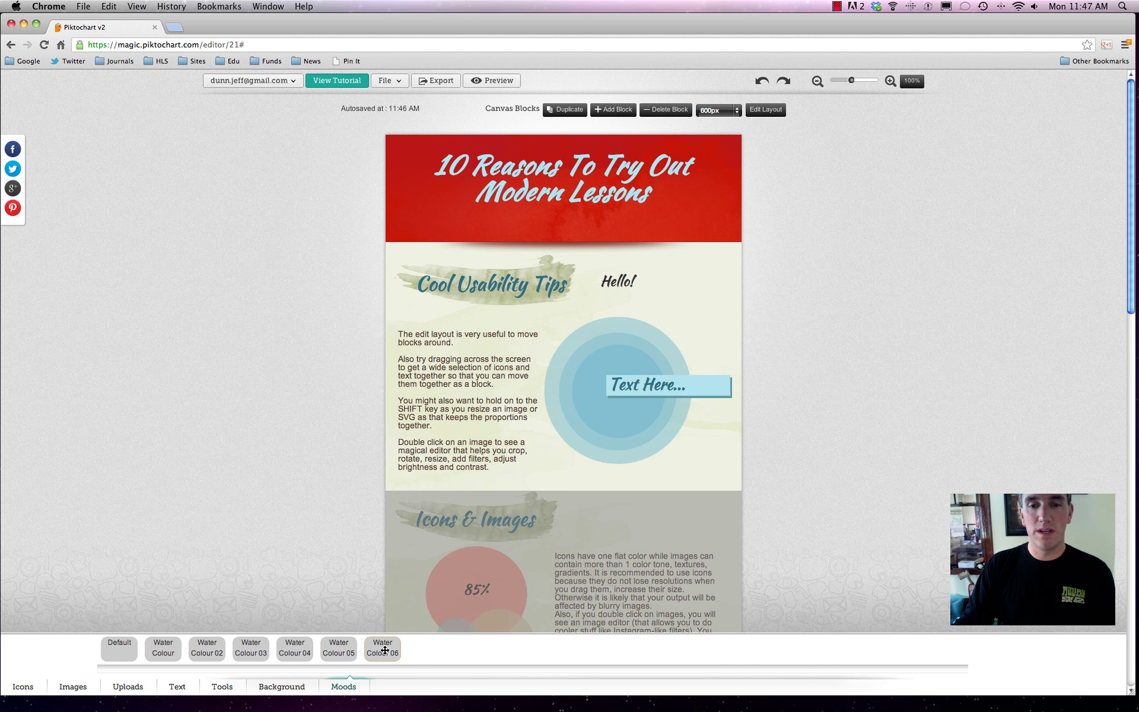
click(267, 245)
click(269, 240)
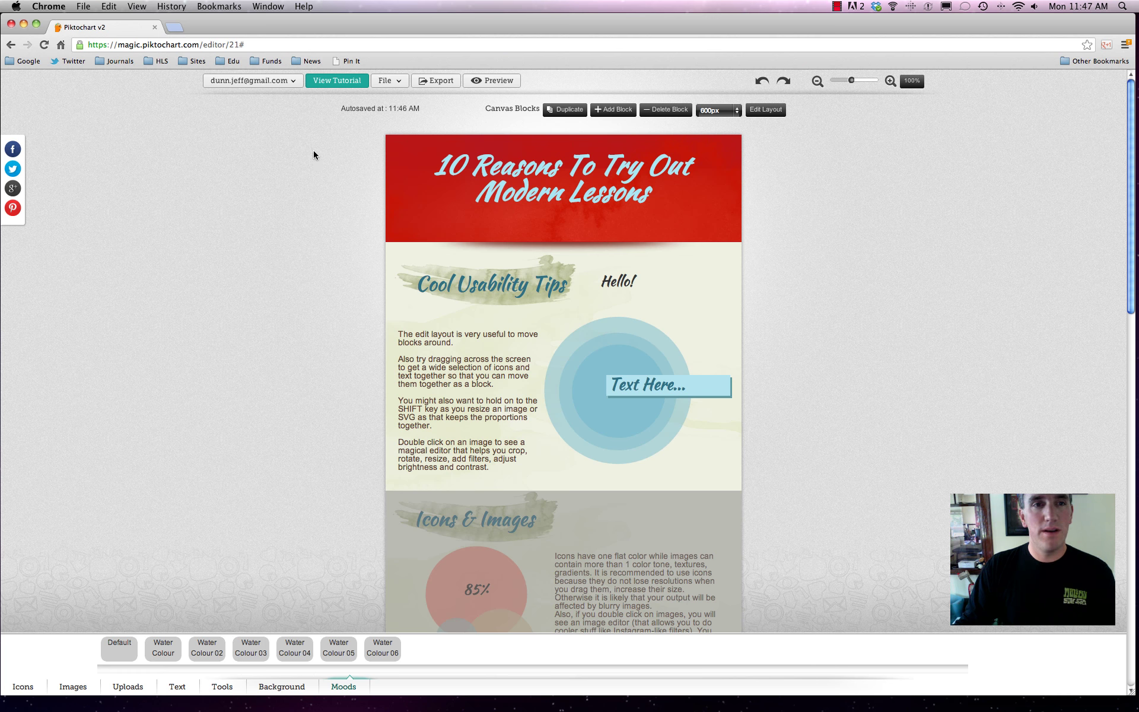
Go to the Themes page from the account menu, confirming to leave the editor.
click(301, 170)
scroll(301, 170, down, 5)
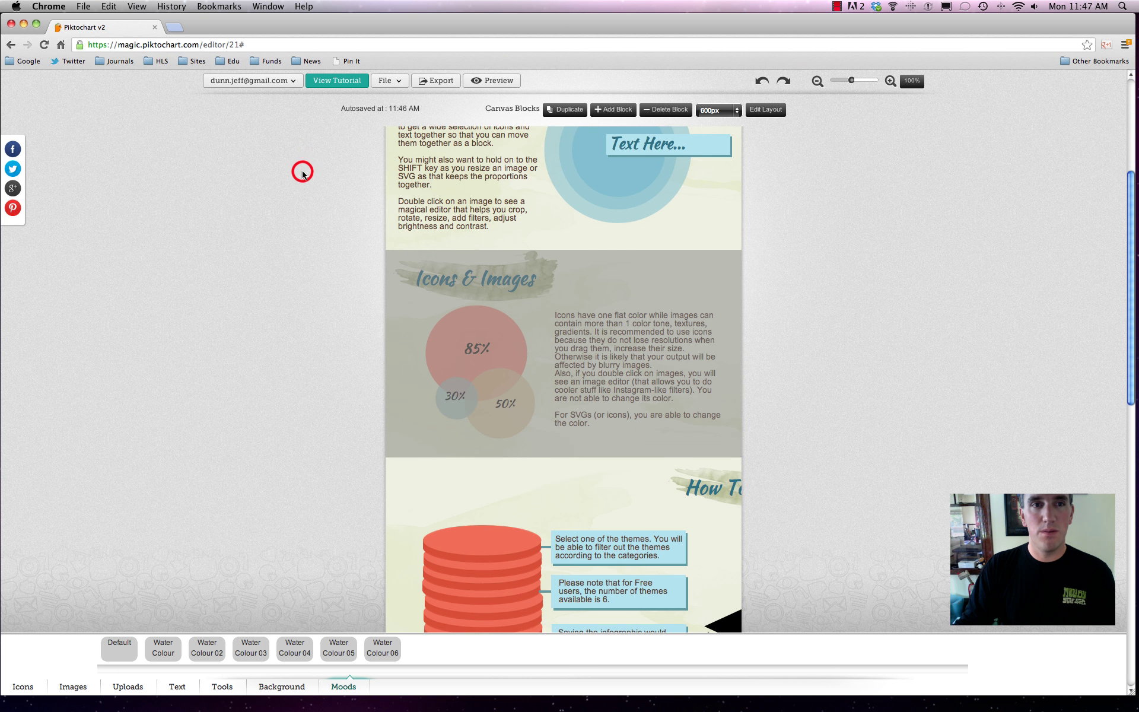
click(270, 82)
click(231, 119)
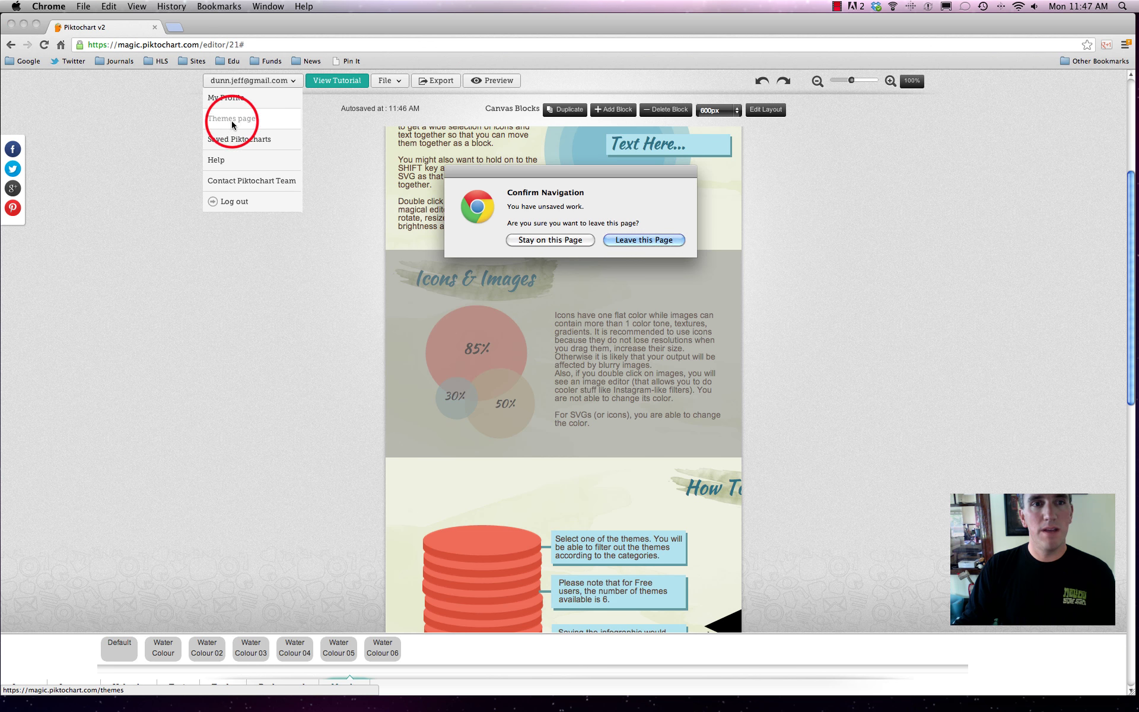
click(632, 240)
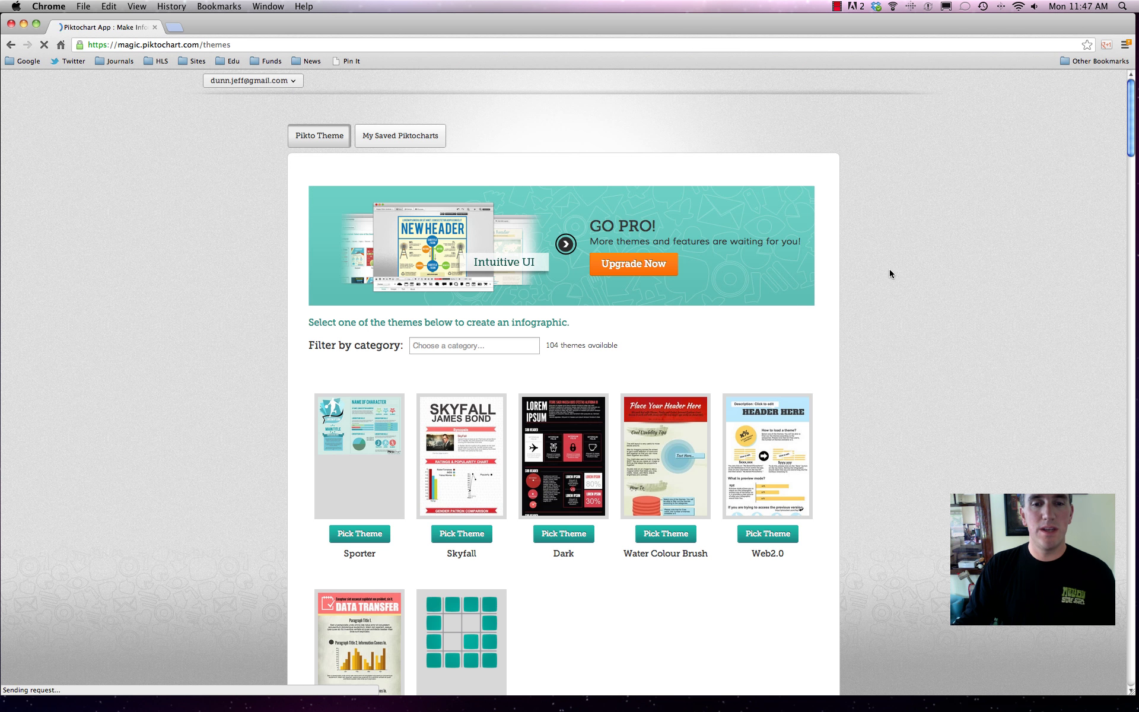
Scroll through the 104-theme gallery, including Sporter, Skyfall and Water Colour Brush.
scroll(888, 265, down, 5)
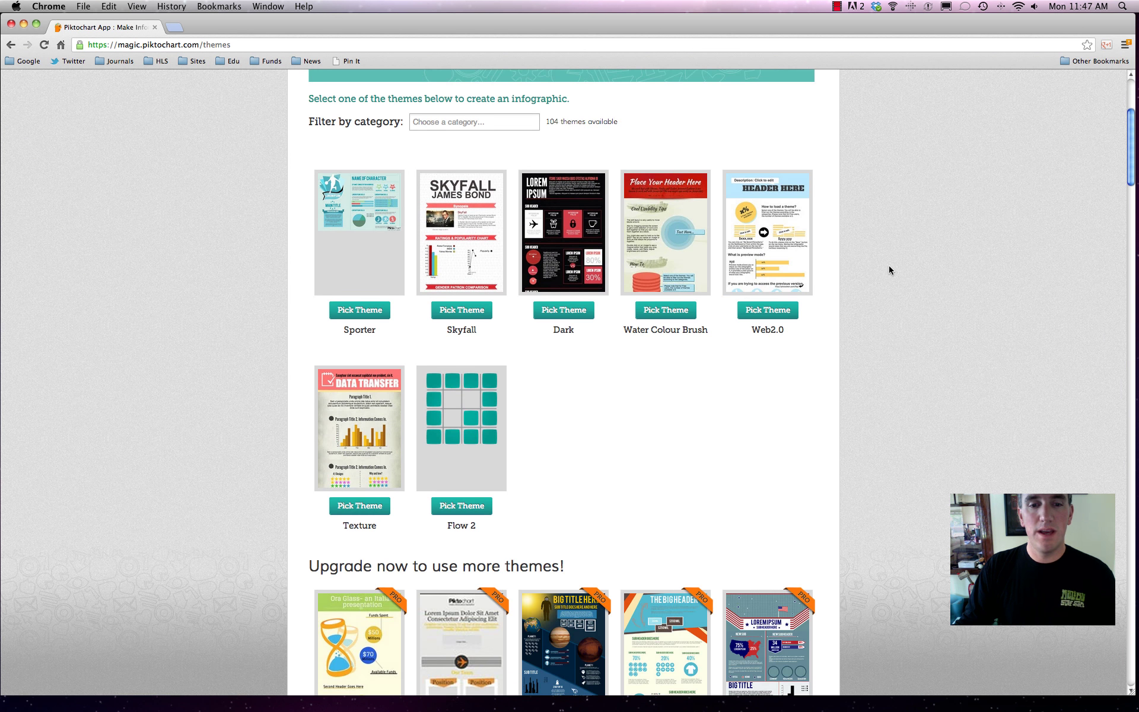
scroll(884, 262, down, 5)
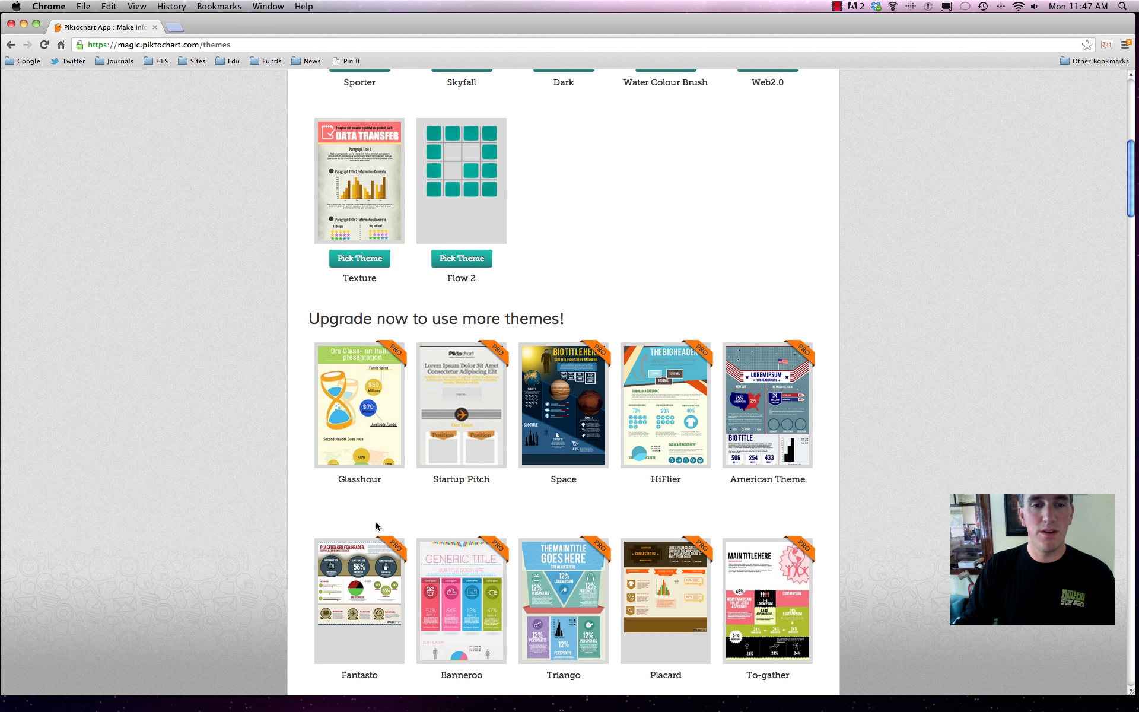
mouse_move(373, 432)
scroll(414, 419, down, 5)
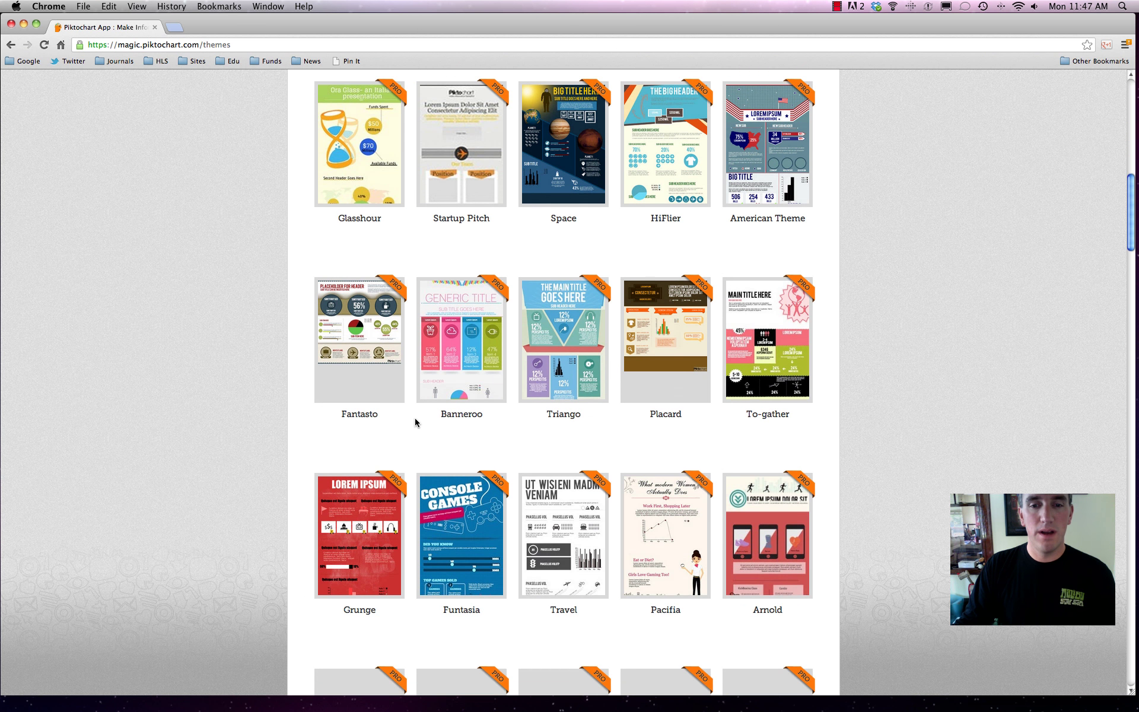
mouse_move(680, 343)
scroll(864, 348, down, 20)
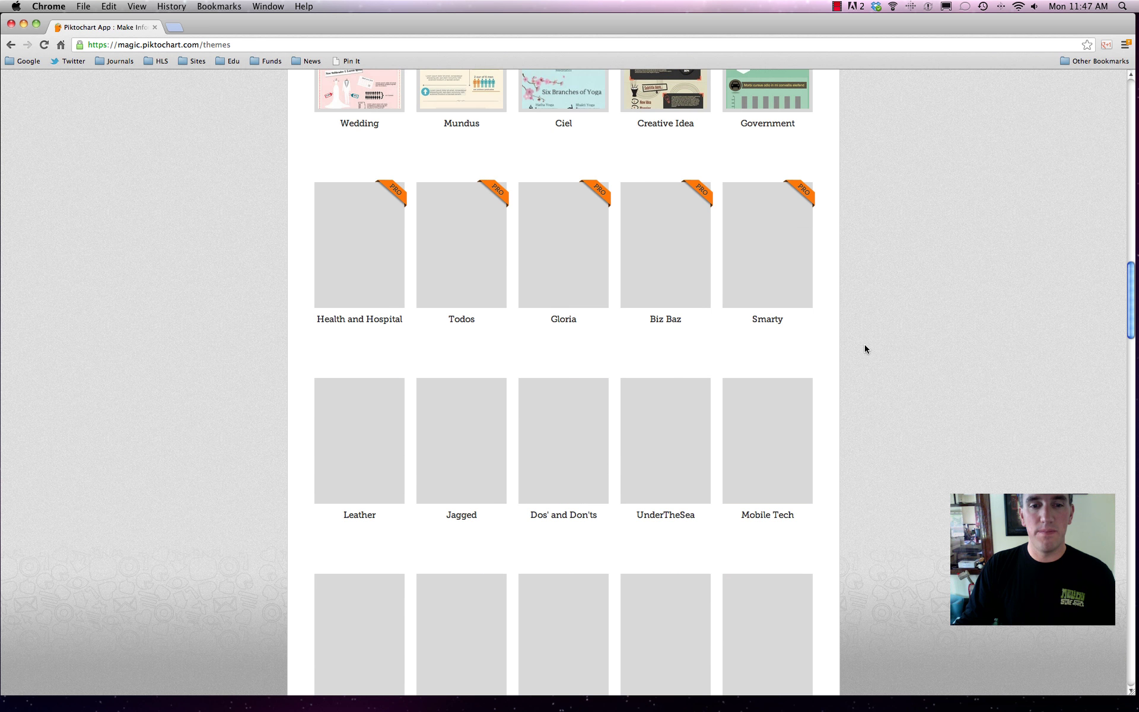
scroll(864, 349, up, 5)
scroll(864, 345, up, 15)
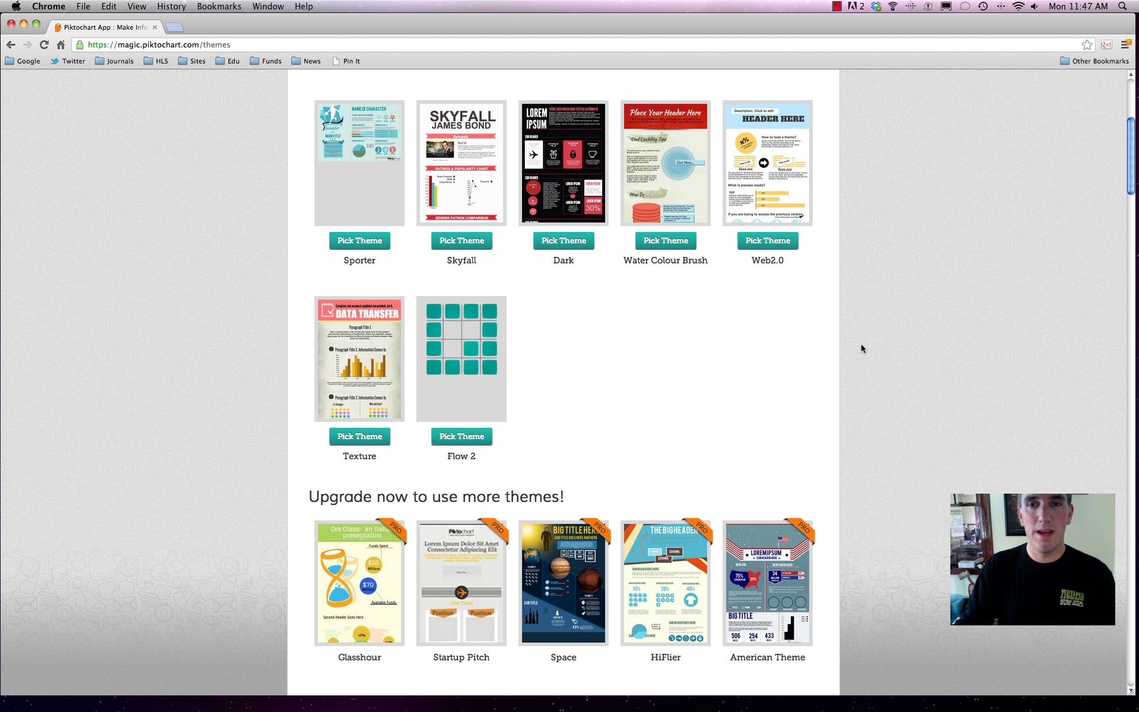
scroll(852, 134, up, 5)
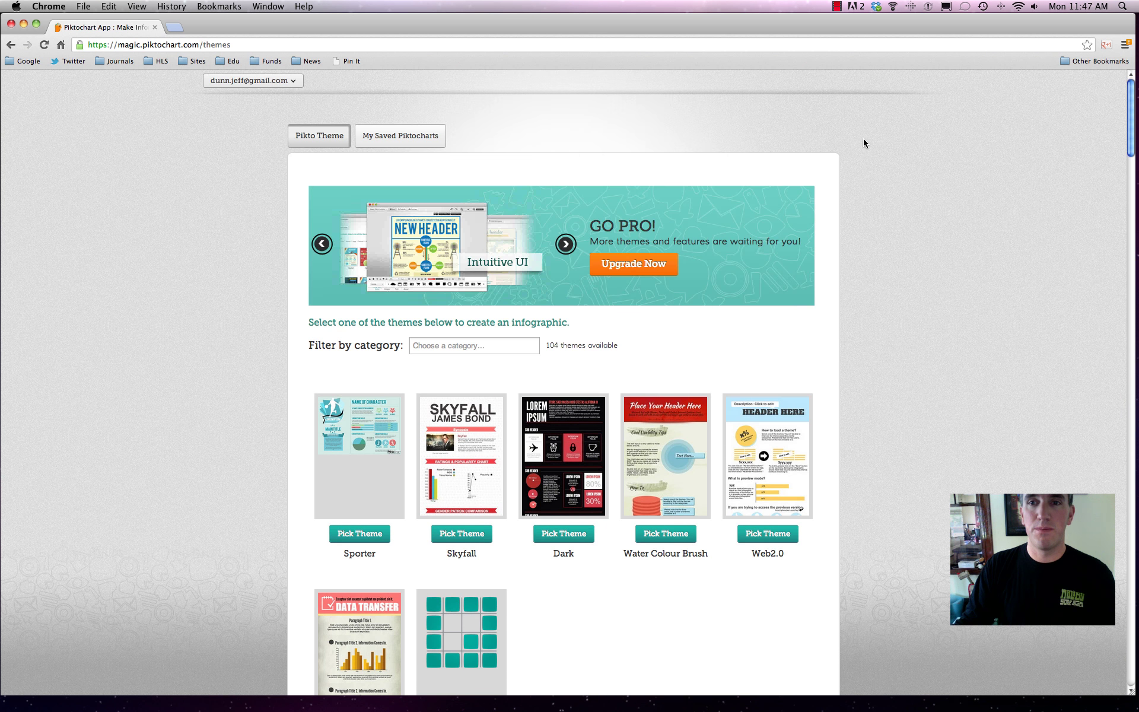